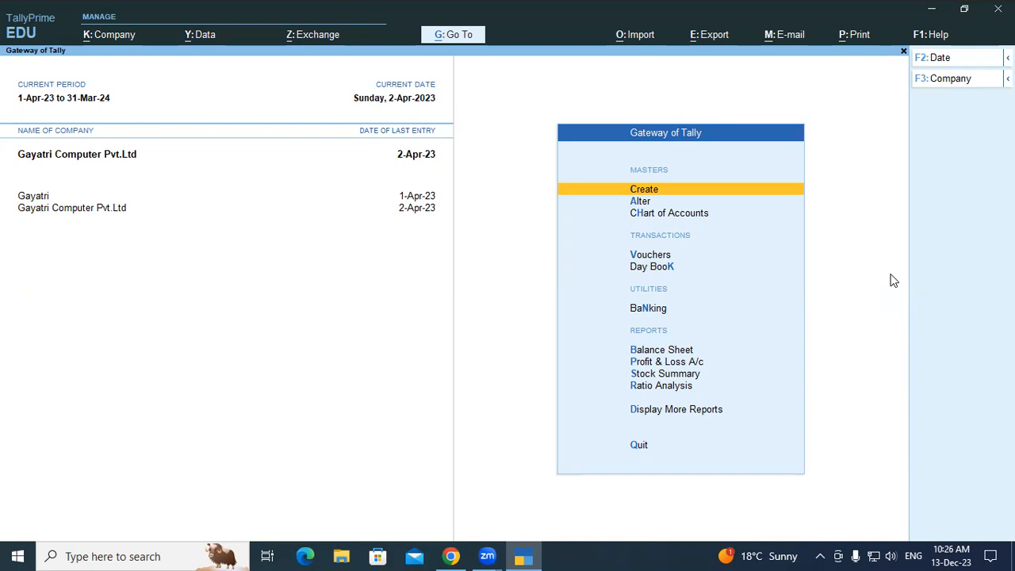
Open a new purchase voucher and enter 756 as the supplier invoice number.
key("Down")
key("Down")
key("Down")
key("Return")
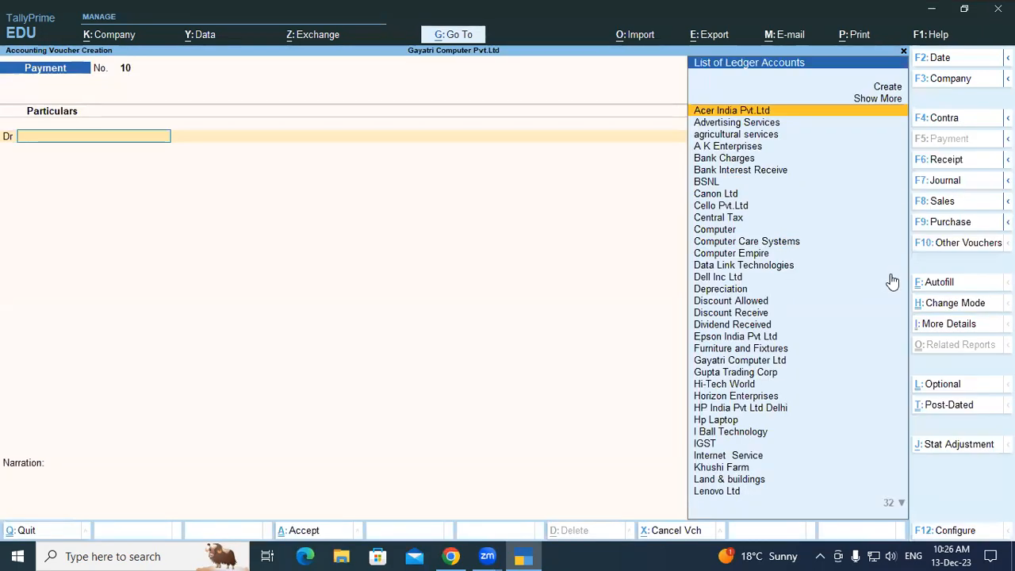
key("F9")
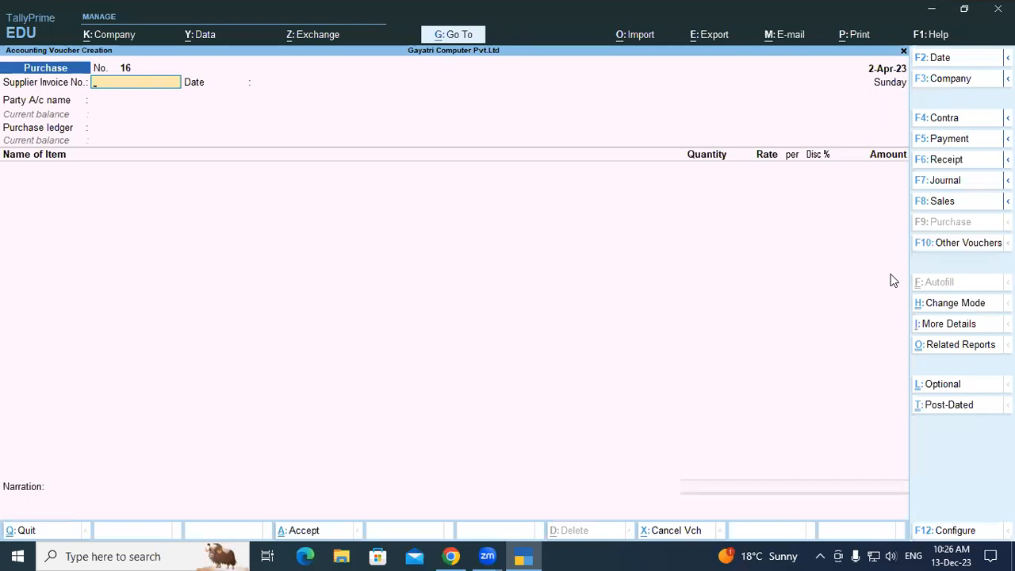
type("56")
key("Return")
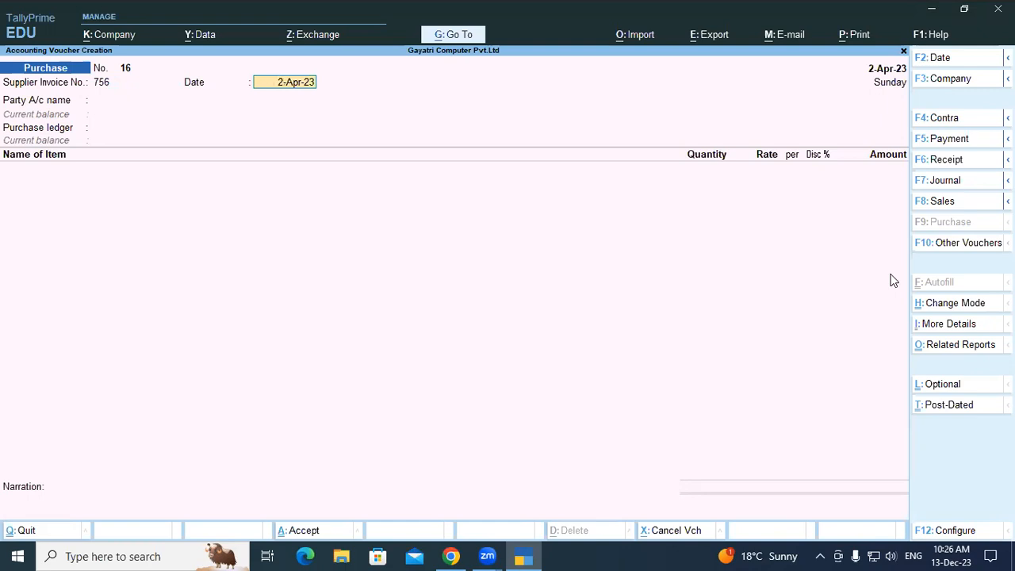
Set both the purchase voucher date and the supplier invoice date to 1-Aug-23.
type("01-")
key("F2")
type("01")
type("-")
type("8")
key("Return")
key("BackSpace")
key("BackSpace")
key("BackSpace")
key("BackSpace")
key("BackSpace")
key("BackSpace")
key("BackSpace")
key("BackSpace")
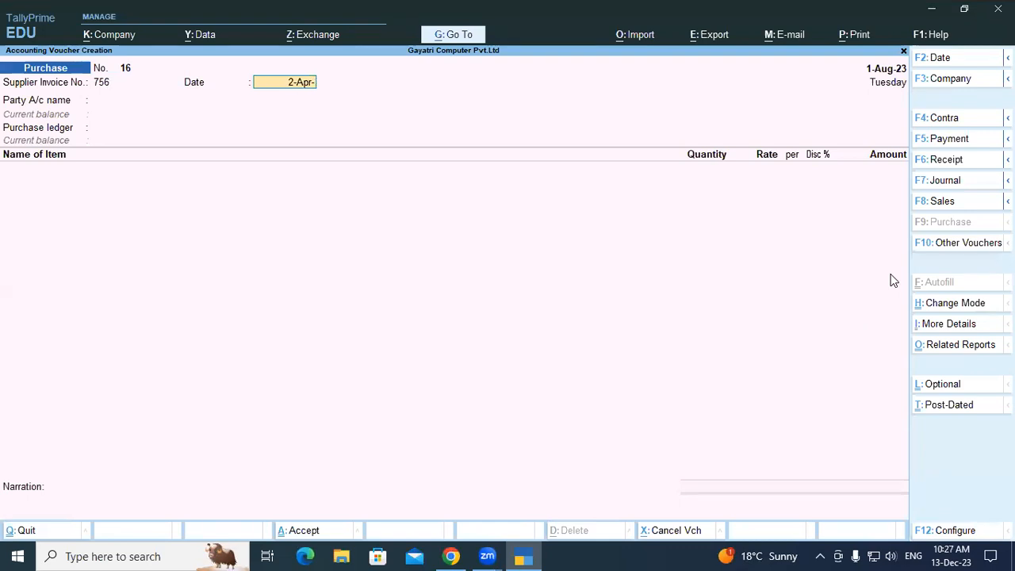
type("01-8")
key("Return")
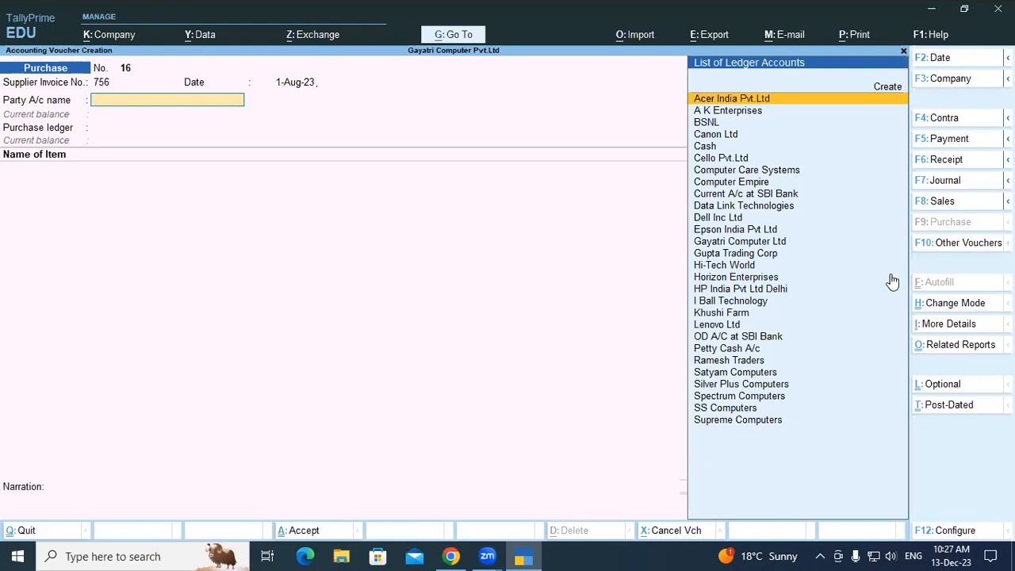
Choose Computer Empire as the party account and open its ledger for alteration.
key("Down")
key("Down")
key("Down")
key("Down")
key("Down")
key("Down")
key("Down")
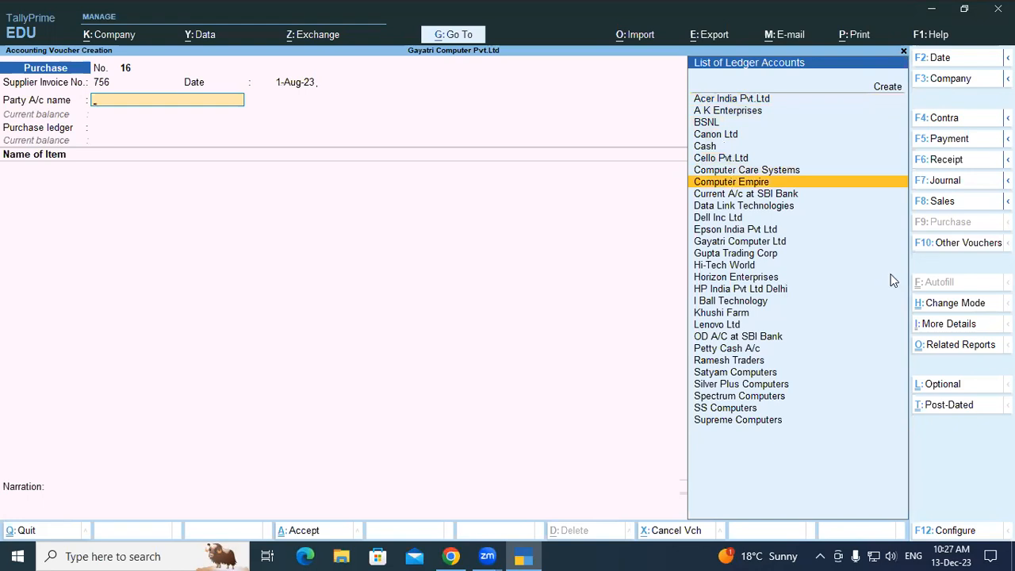
key("Return")
key("Escape")
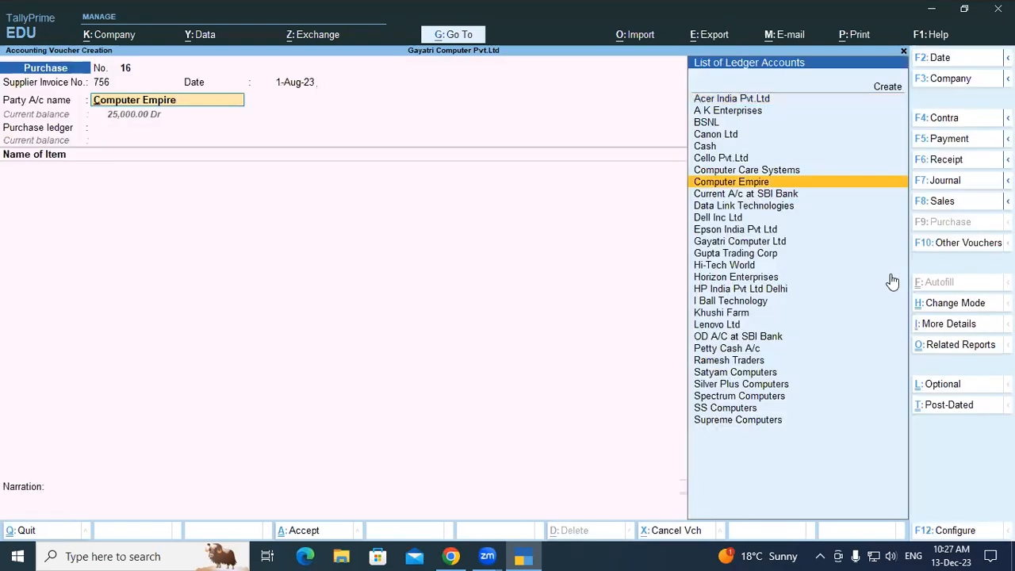
key("ctrl+Return")
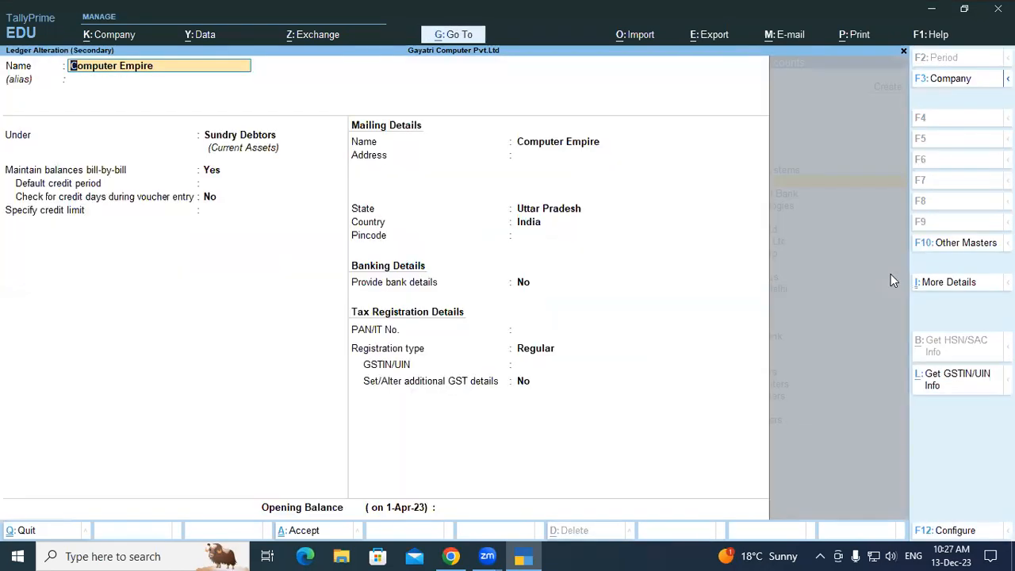
Fill in the two-line postal address in the Computer Empire ledger's mailing details.
key("Return")
key("Return")
key("Return")
key("Return")
key("Return")
key("Return")
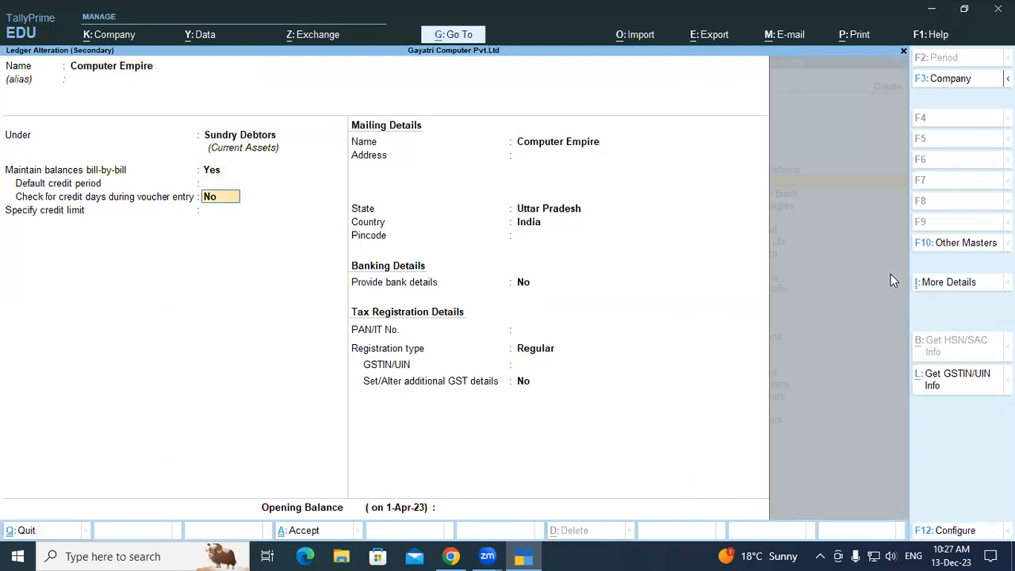
key("Return")
key("Return")
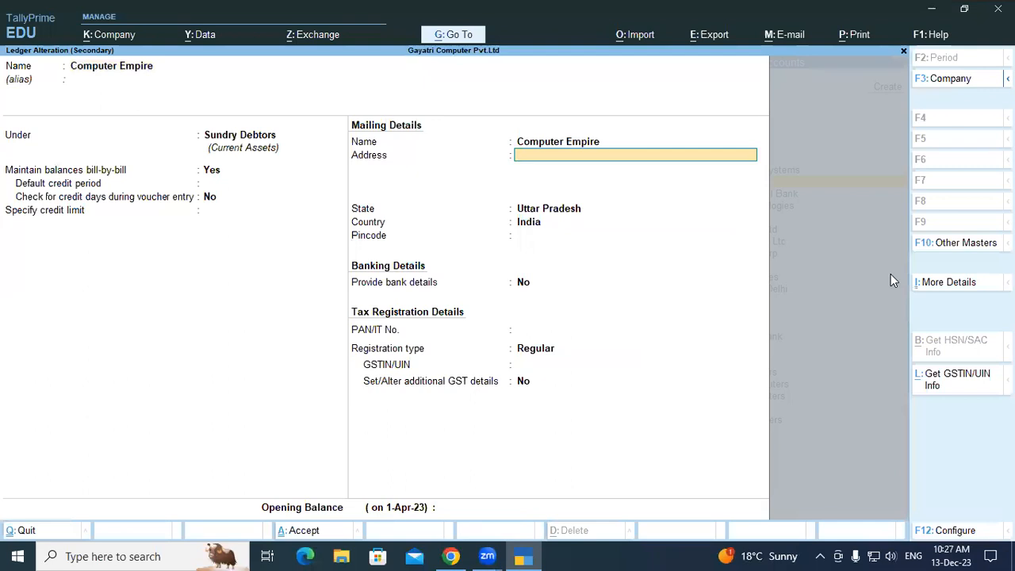
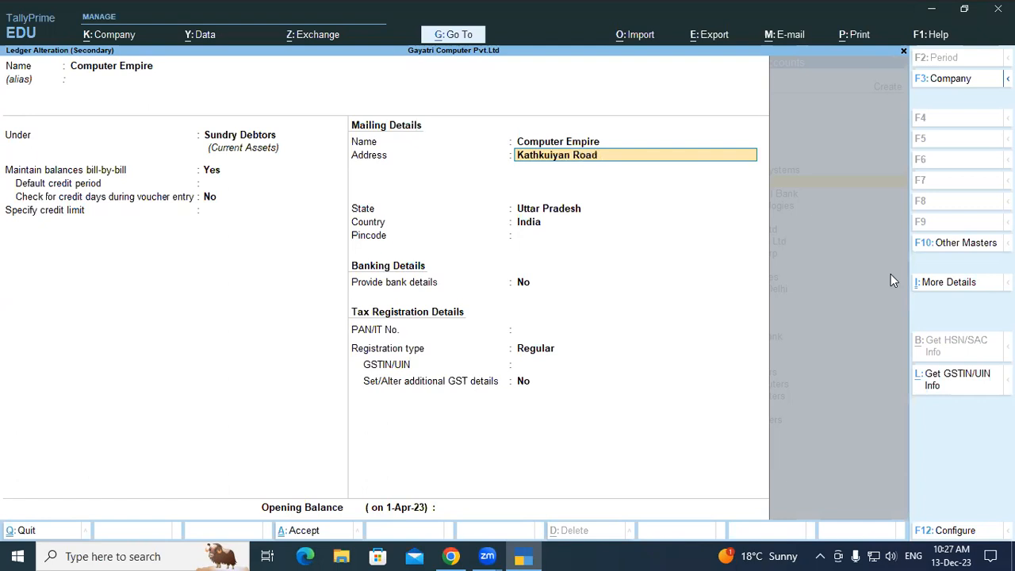
key("Return")
type("Oa")
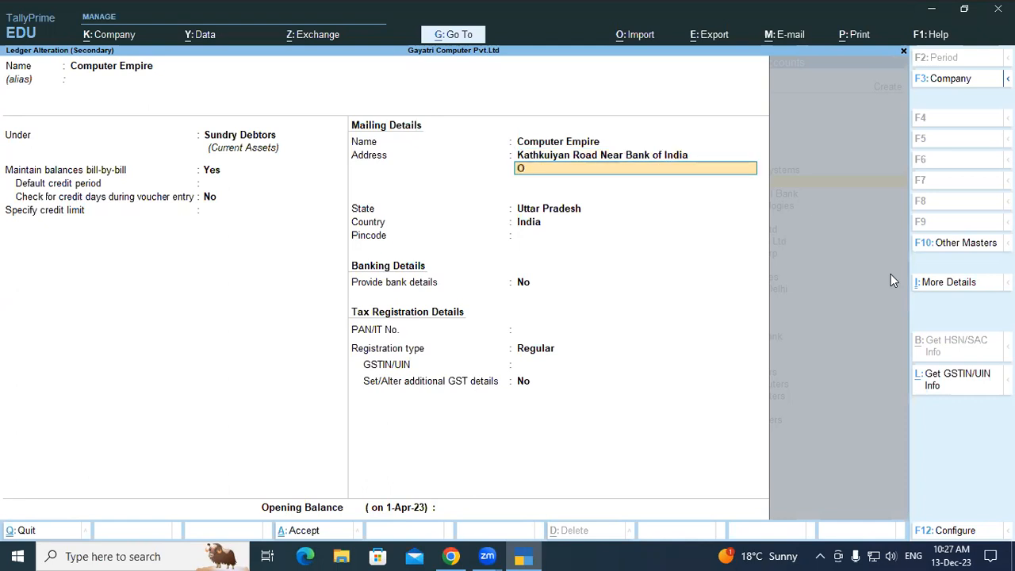
key("BackSpace")
key("BackSpace")
type("Padrauna Kushinagar")
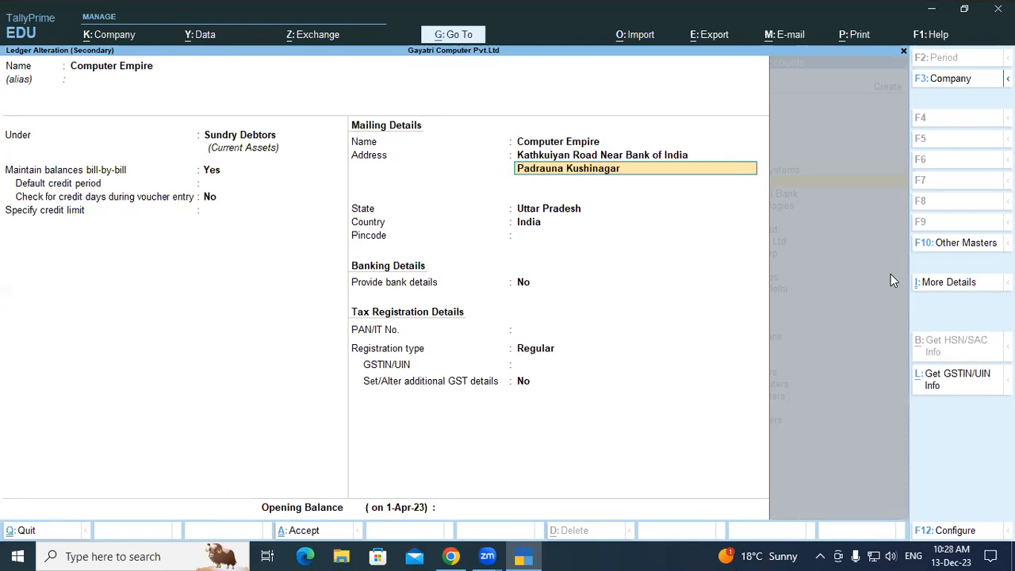
Enter the party's PAN in the ledger's tax registration details.
key("Return")
key("Return")
key("Return")
key("Return")
key("Return")
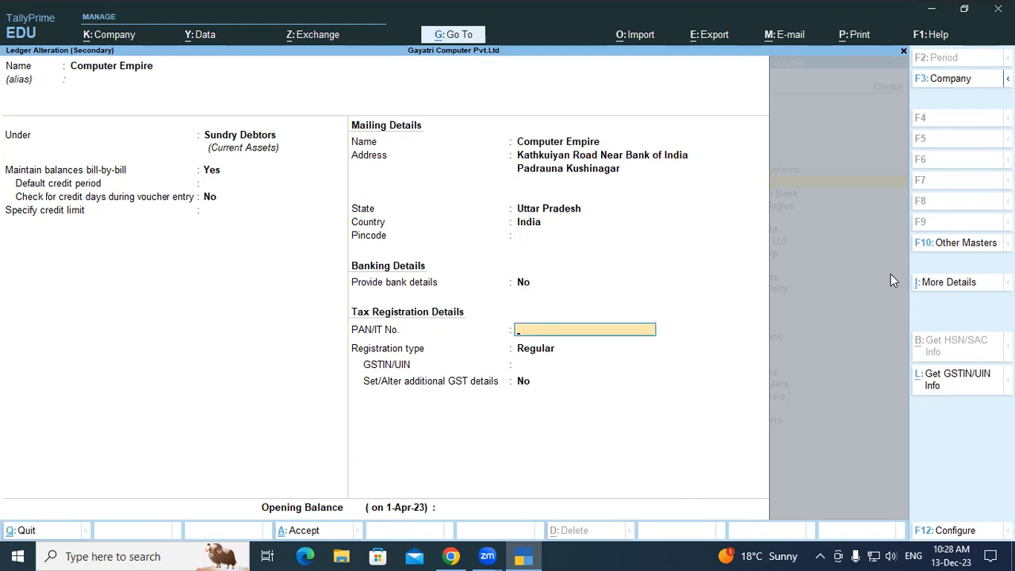
type("M")
key("Return")
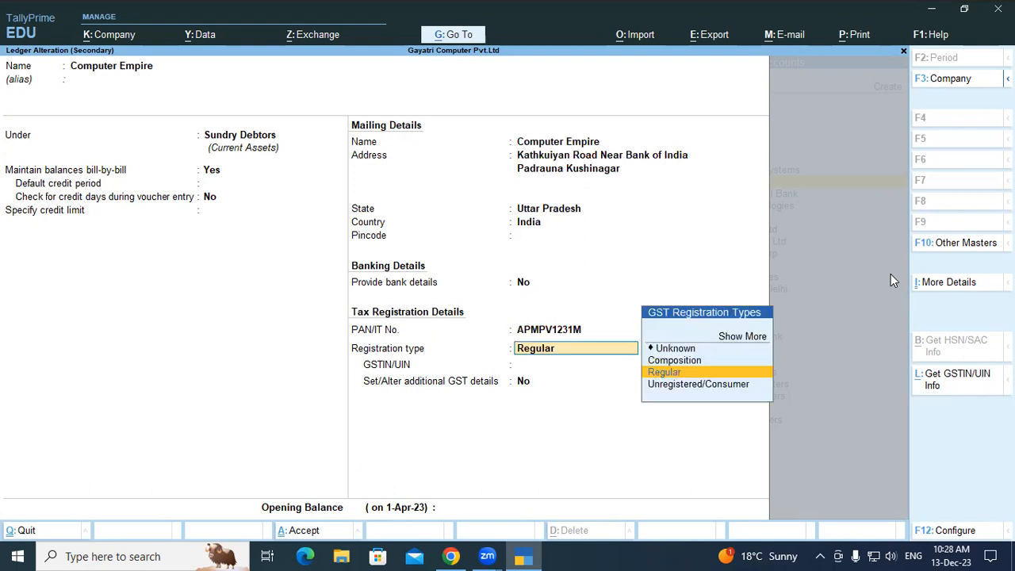
Accept Regular as the registration type and enter the party's GSTIN.
key("Return")
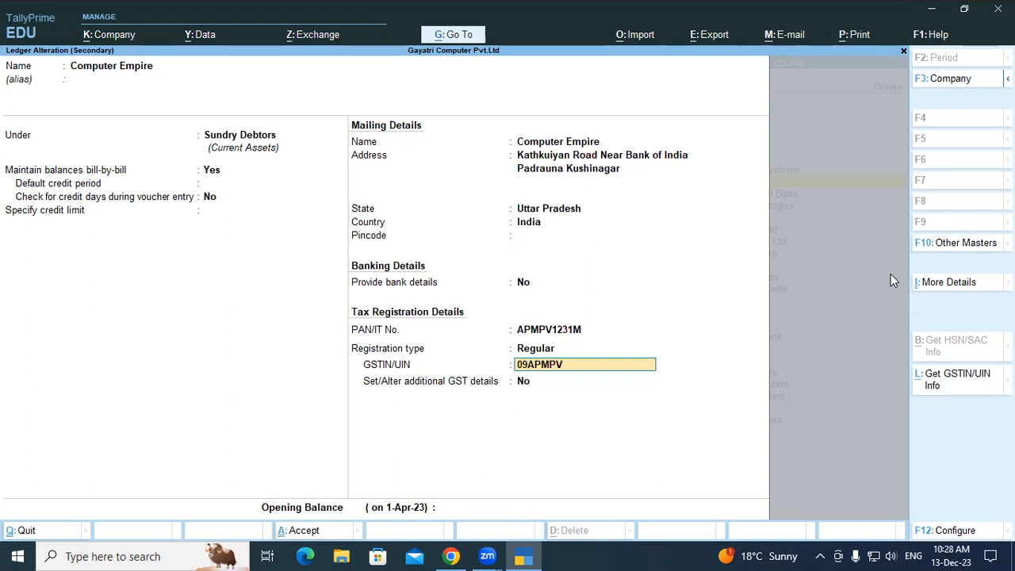
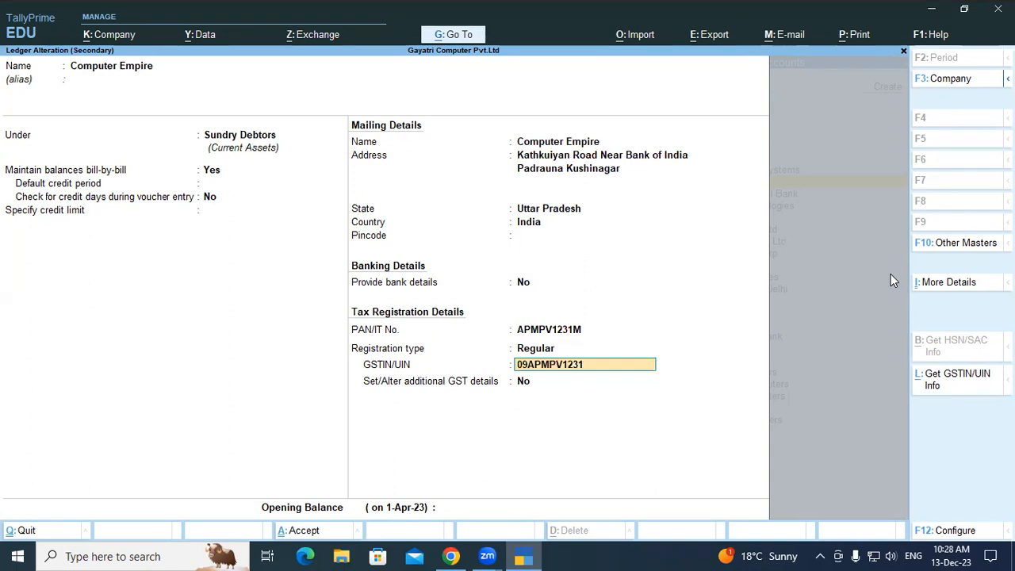
key("Return")
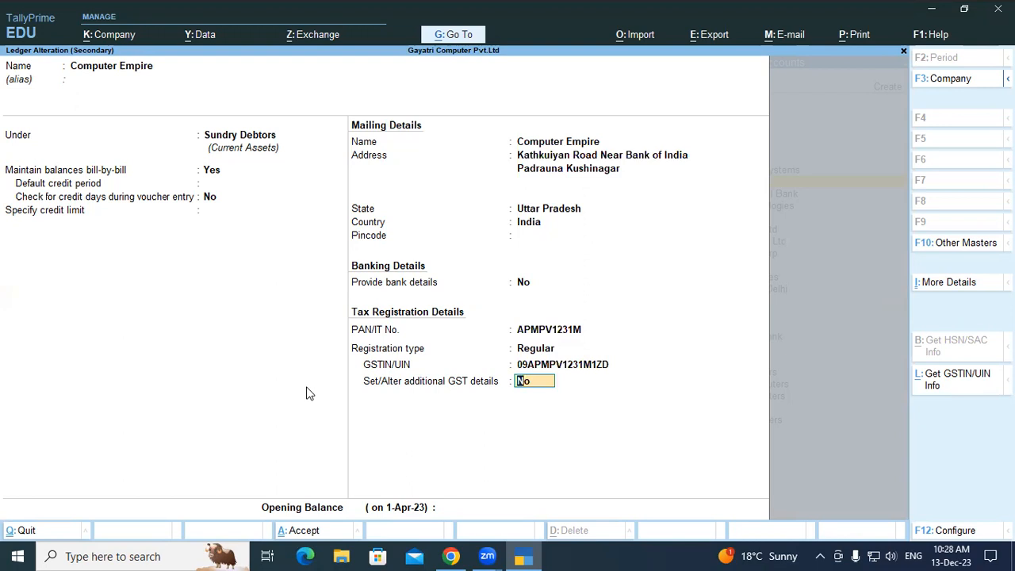
Turn on bank details for the ledger and look through the full list of transaction types.
key("Up")
key("Up")
key("Up")
key("Up")
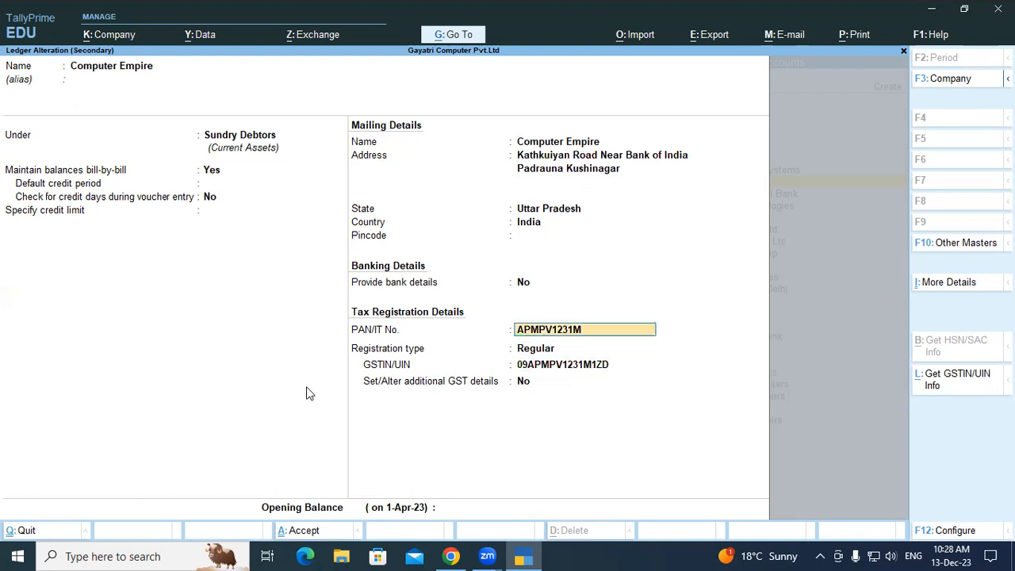
type("y")
key("Return")
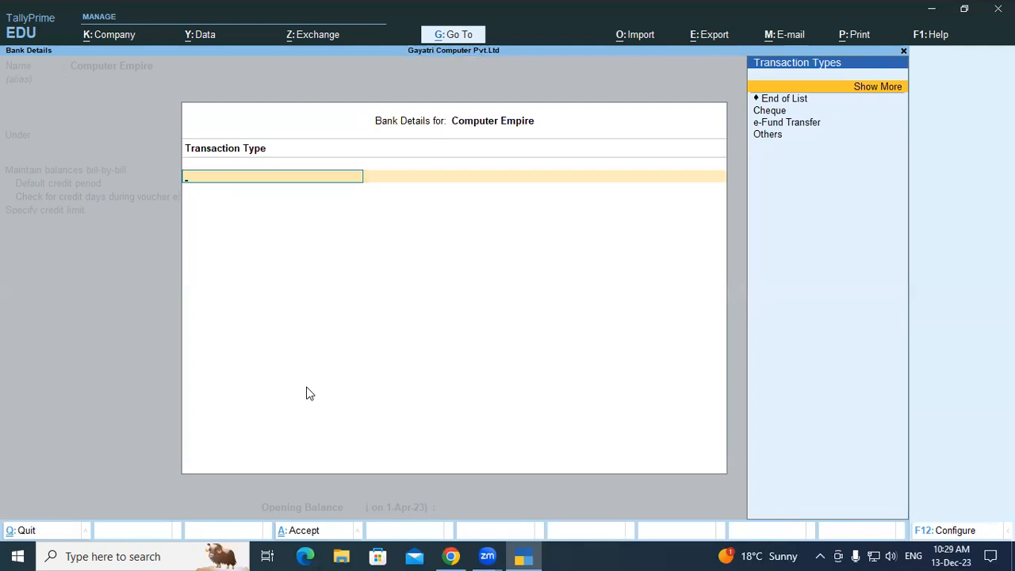
key("Return")
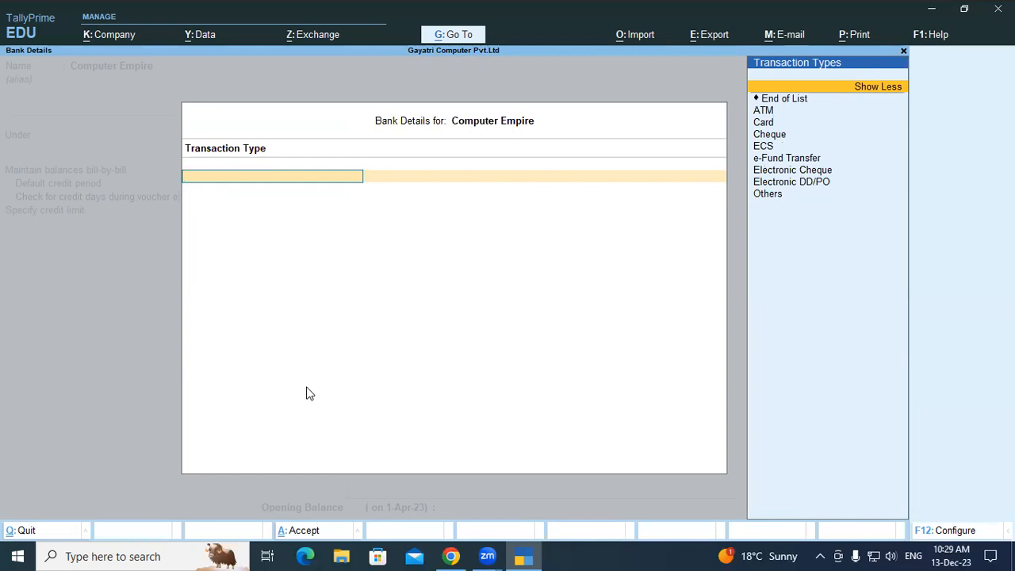
key("Down")
key("Down")
key("Down")
key("Down")
key("Down")
key("Down")
key("Down")
key("Down")
key("Down")
key("Escape")
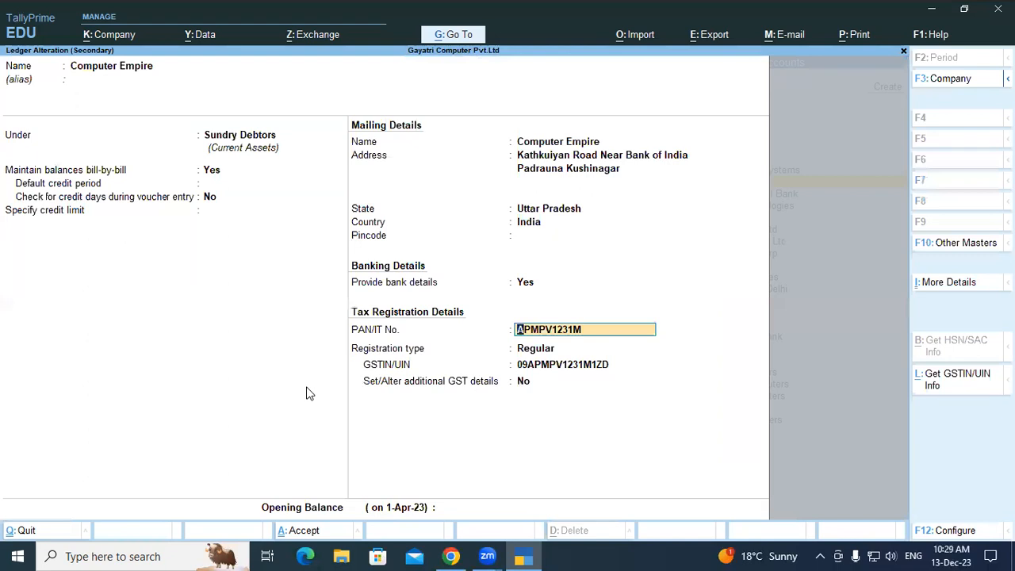
Set Provide bank details back to No.
key("Up")
type("n")
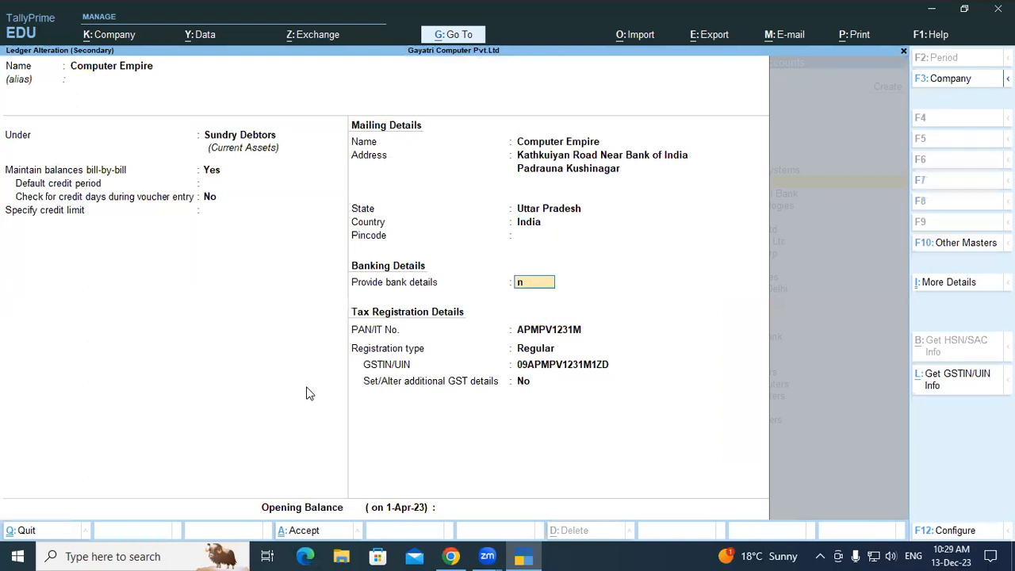
key("Return")
key("Return")
key("Return")
key("Return")
Request additional GST details for the ledger and dismiss the effective date choice.
type("y")
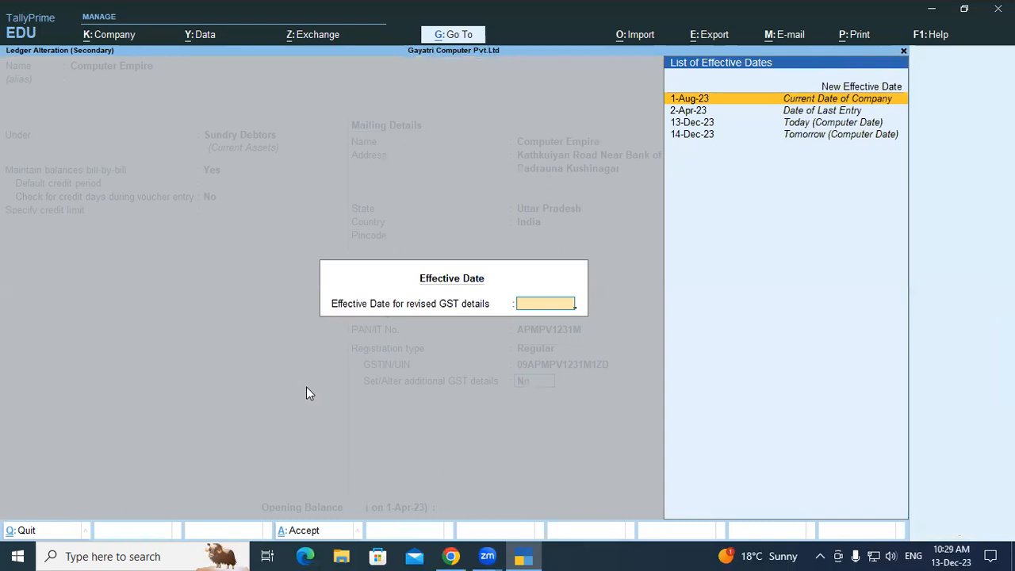
key("Escape")
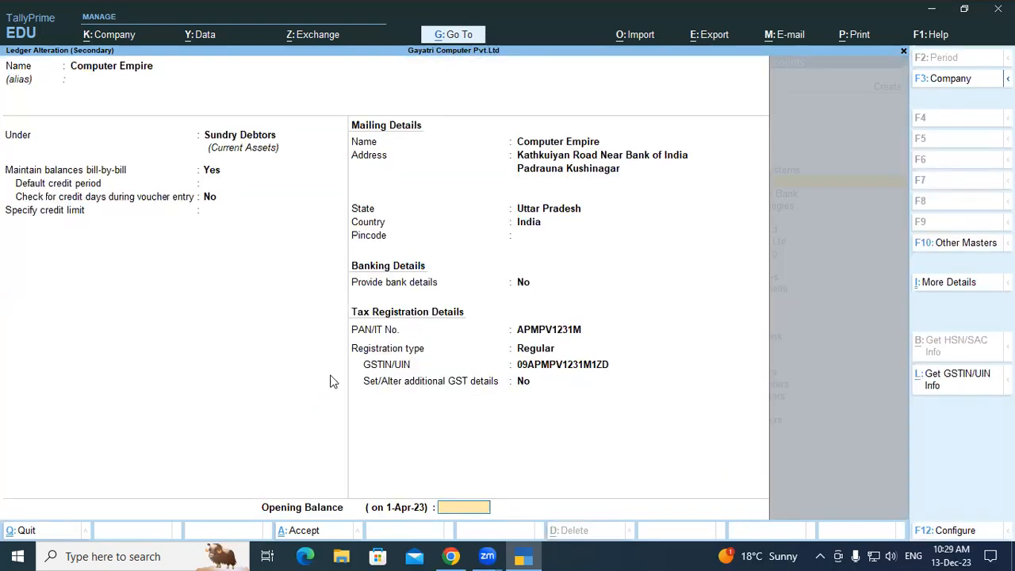
Place the Computer Empire ledger under Sundry Creditors and accept the altered master.
left_click(247, 138)
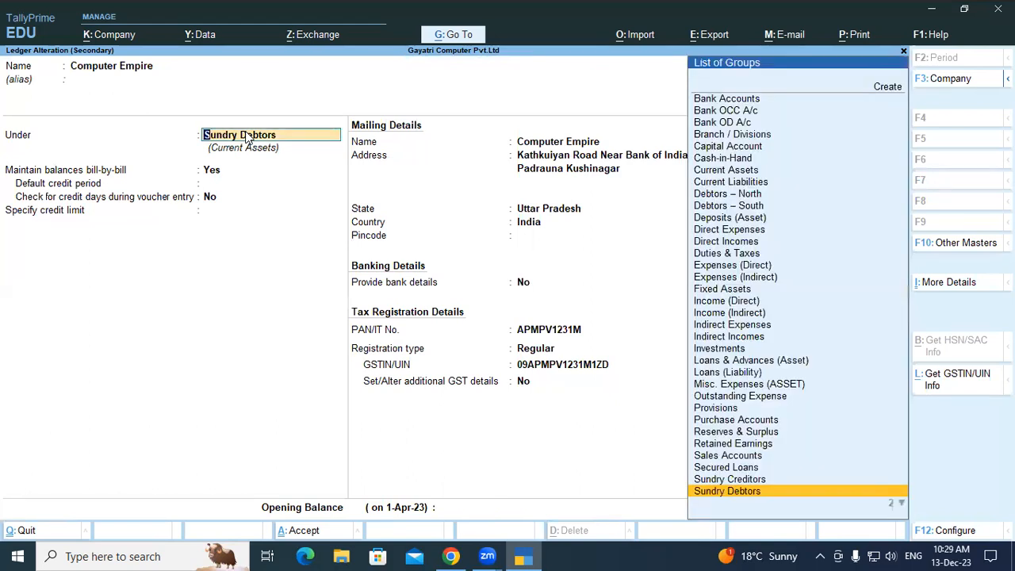
type("S")
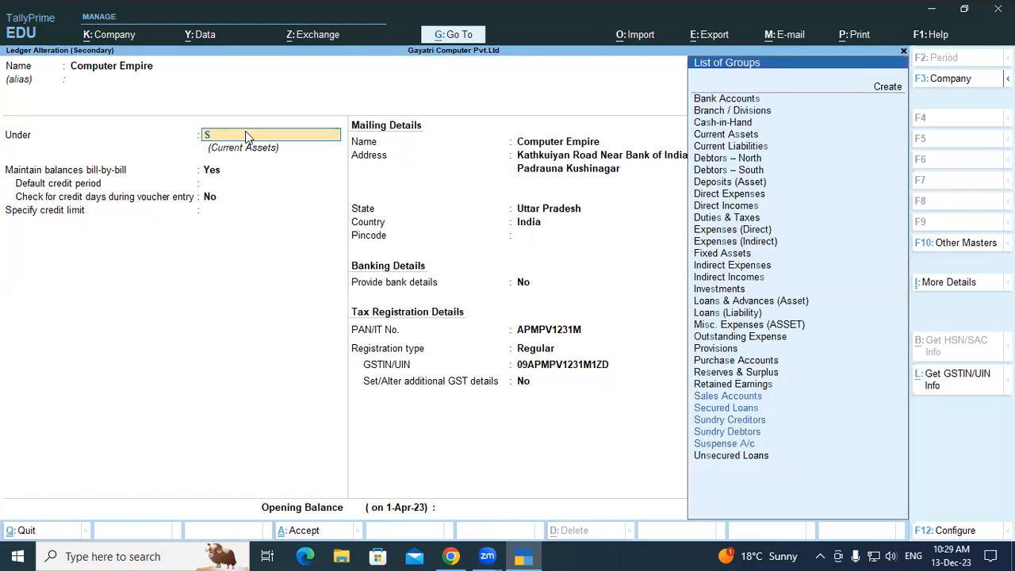
type("un")
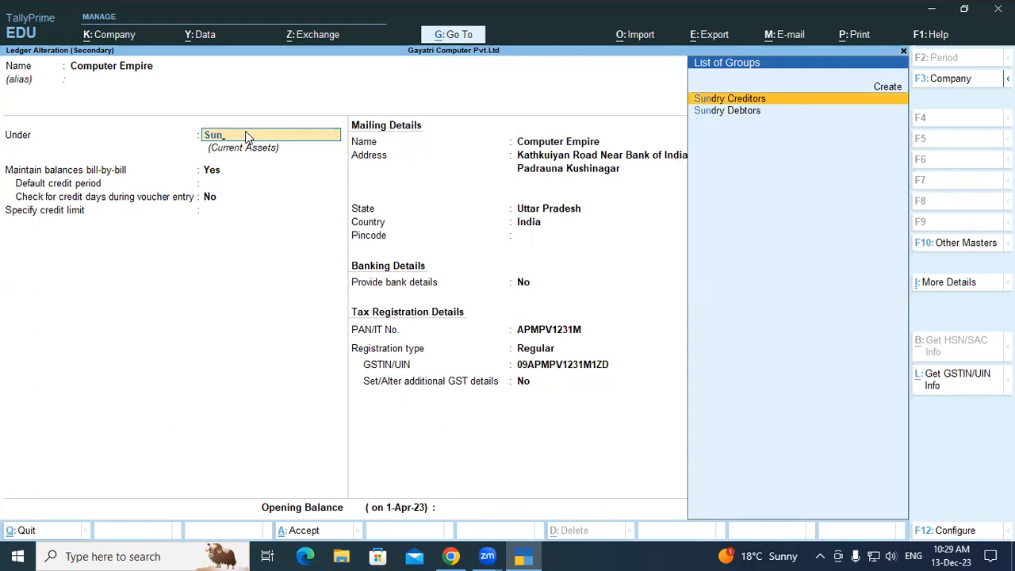
key("Return")
key("Return")
key("Return")
key("Return")
key("Return")
key("Return")
key("Return")
key("Return")
key("Return")
key("Return")
key("Return")
key("Return")
key("Return")
key("Return")
key("Return")
key("Return")
key("Return")
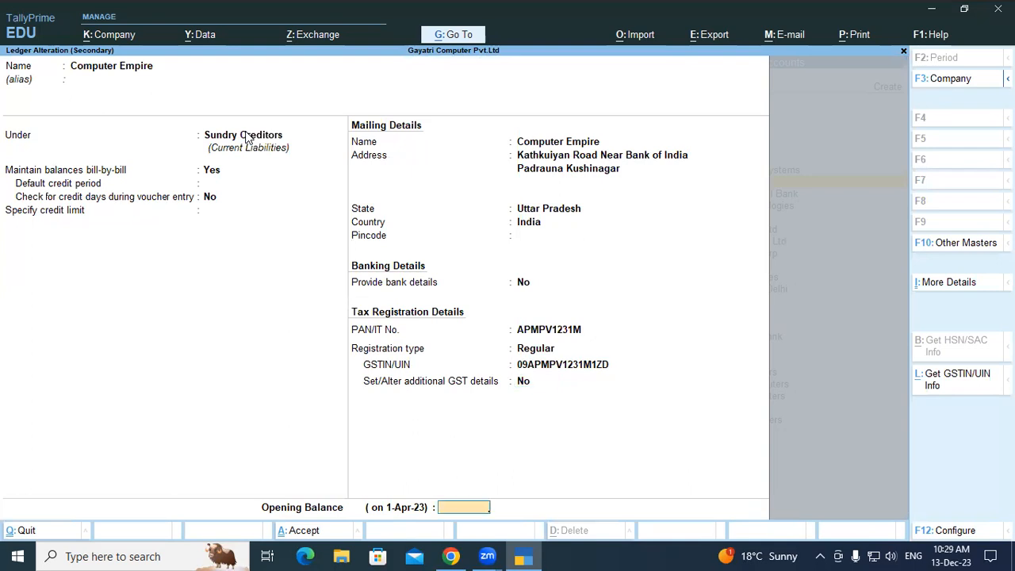
key("Return")
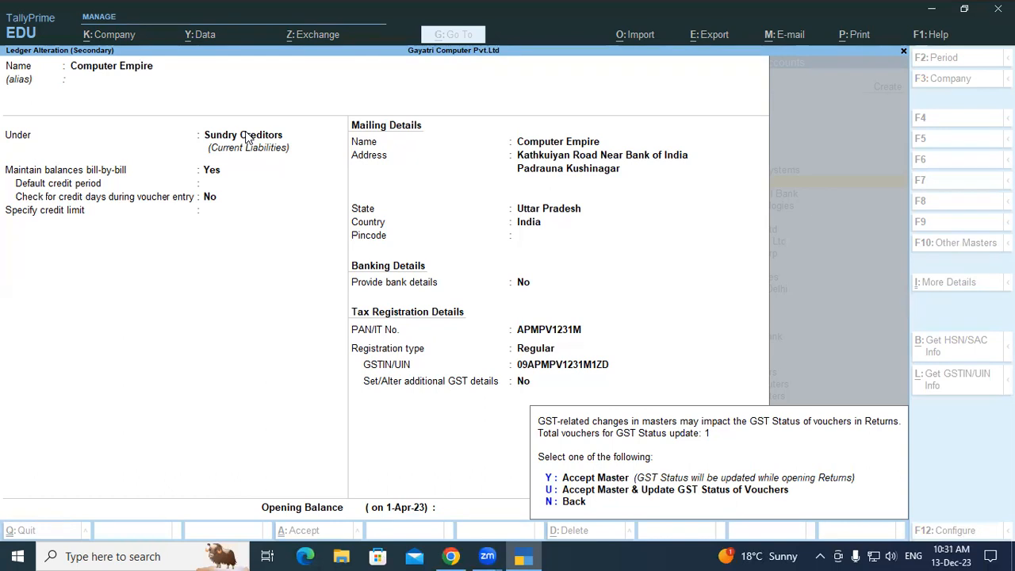
key("y")
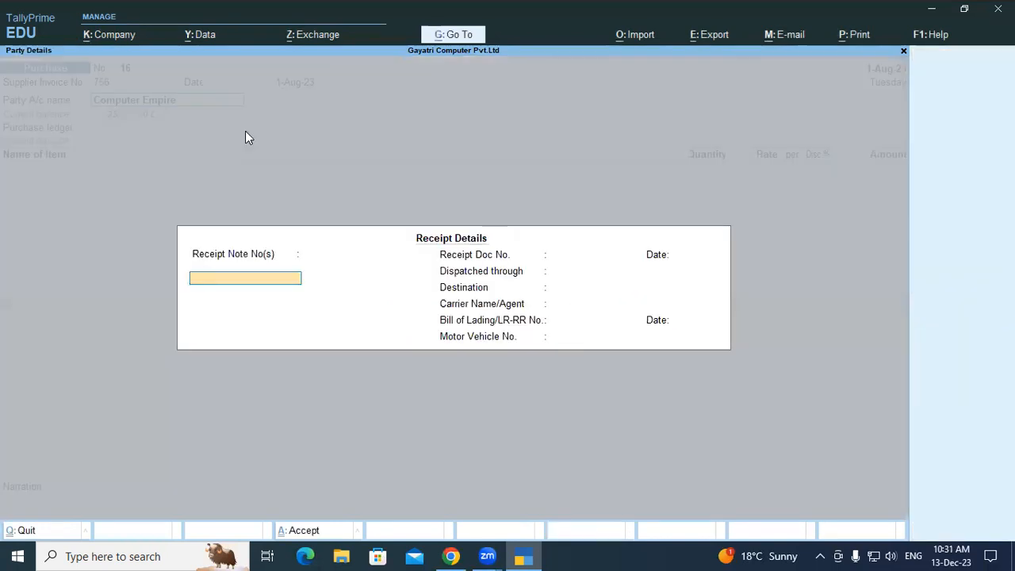
Leave the receipt details blank and accept the supplier's party details as filled in.
key("Return")
key("Return")
key("Return")
key("Return")
key("Return")
key("Return")
key("Return")
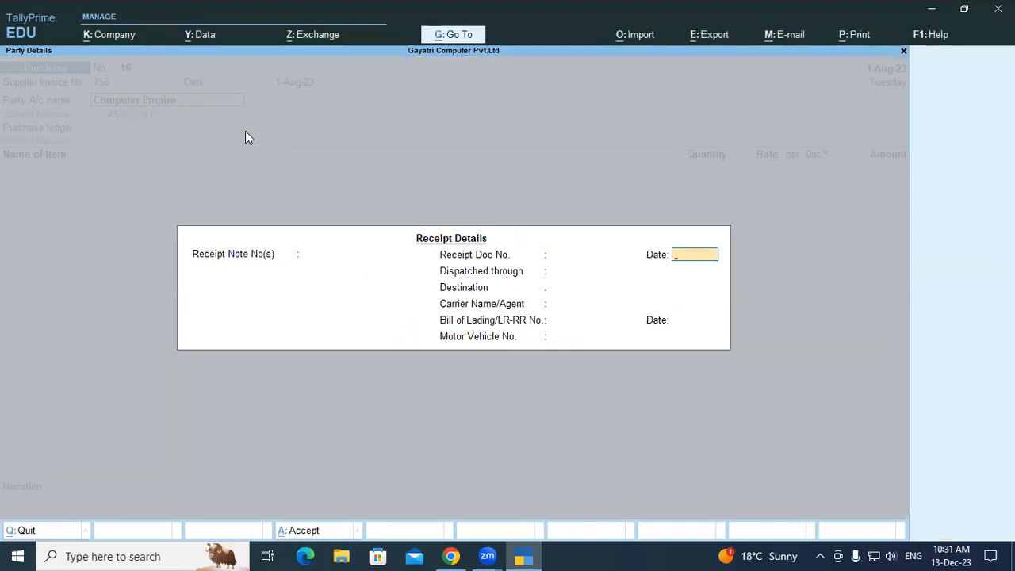
key("Return")
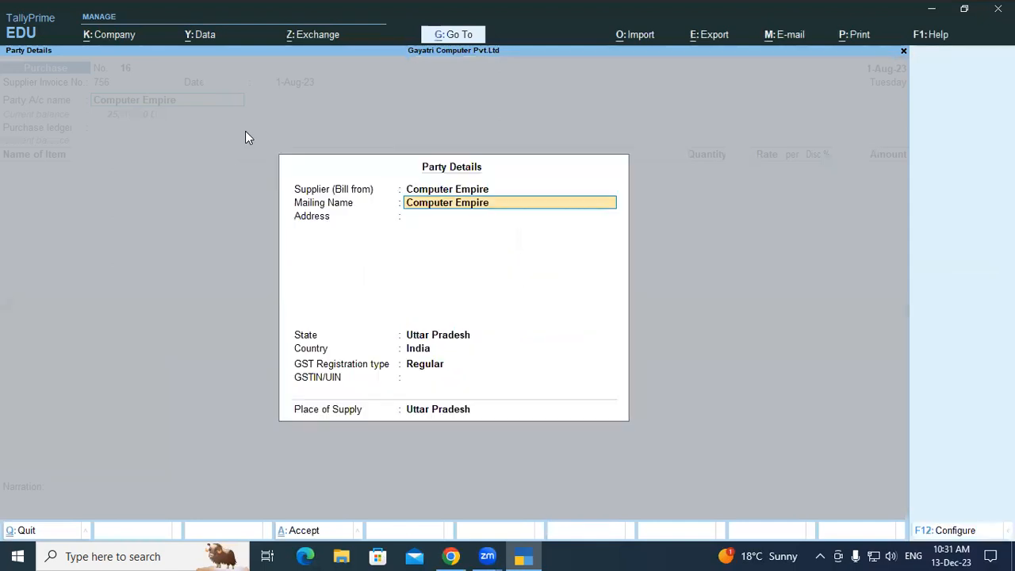
key("Return")
key("Return")
key("Return")
key("Return")
key("Return")
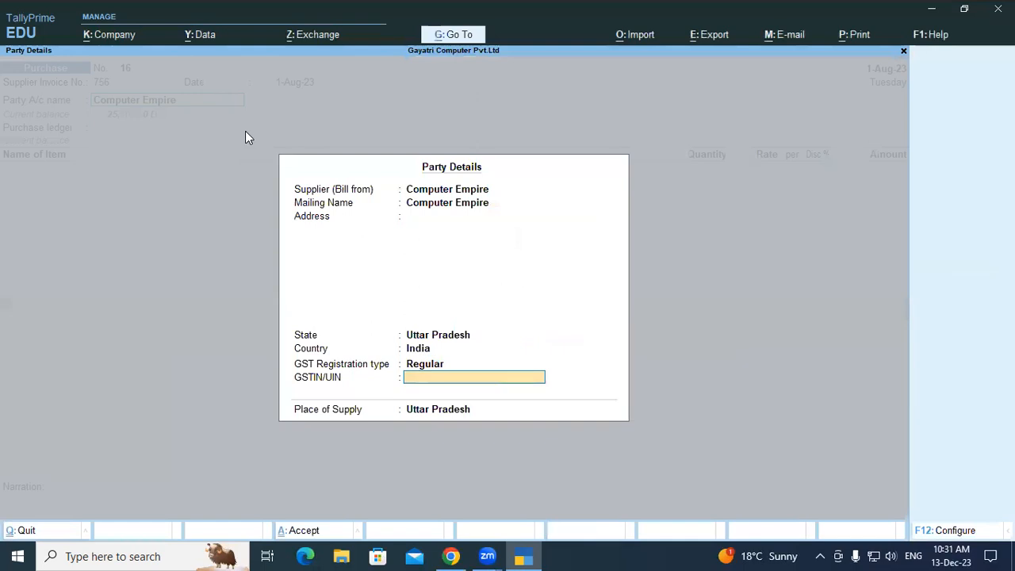
key("Return")
key("Return")
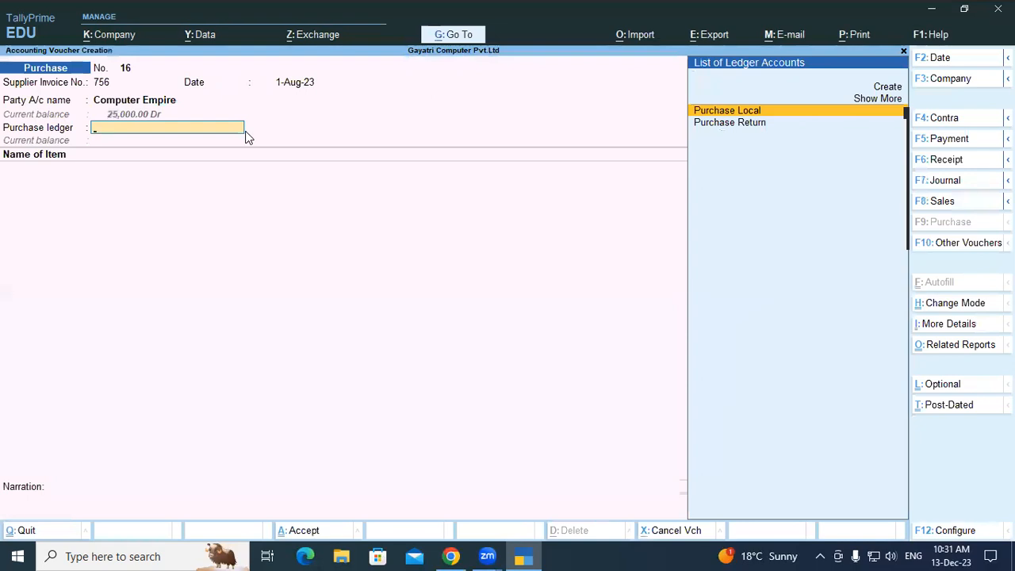
Reopen the party details for Computer Empire and keep Regular as the GST registration type.
key("BackSpace")
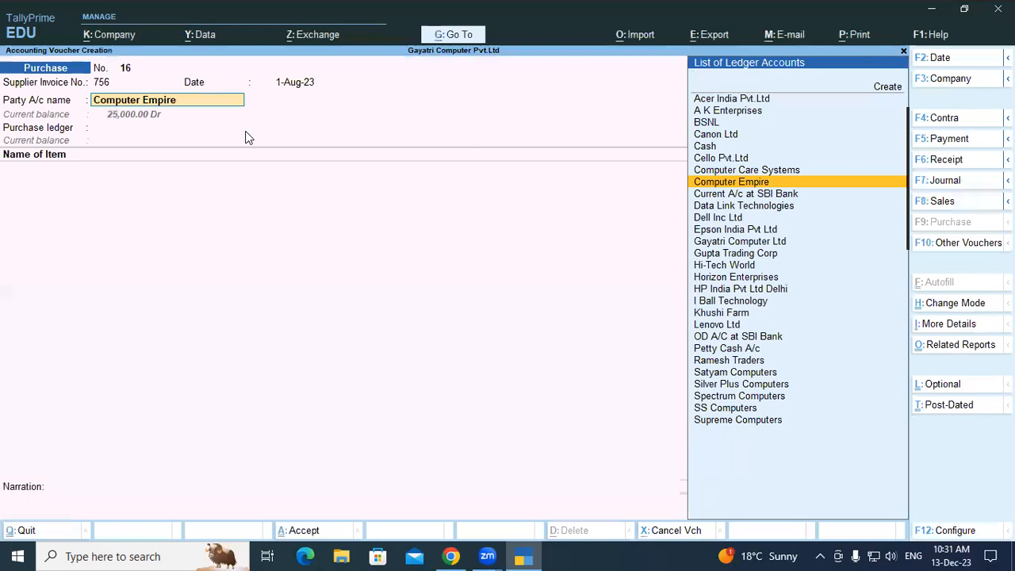
key("Return")
key("Return")
key("Return")
key("Return")
key("Return")
key("Return")
key("Return")
key("Return")
key("Return")
key("Return")
key("Return")
key("Return")
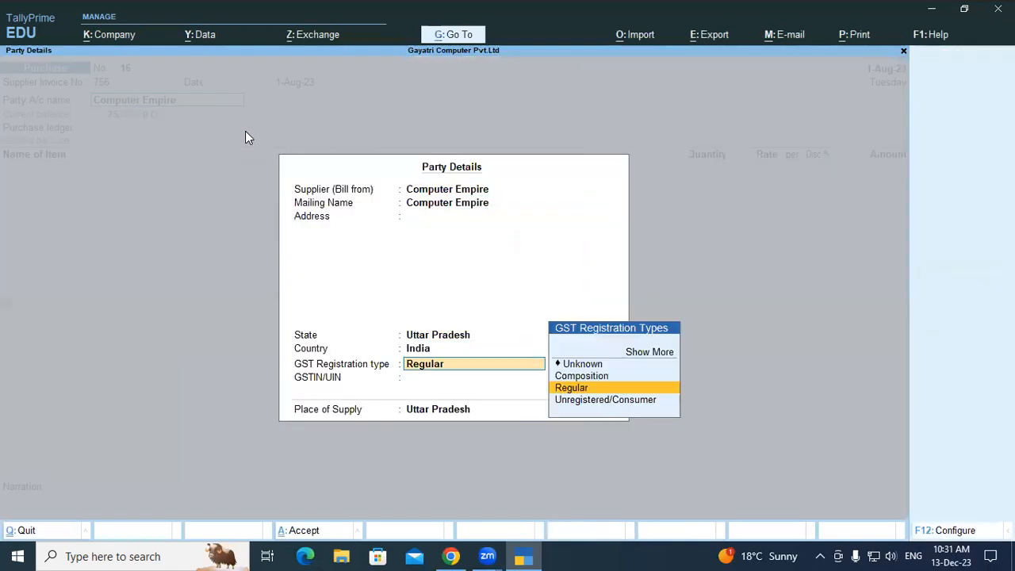
key("Return")
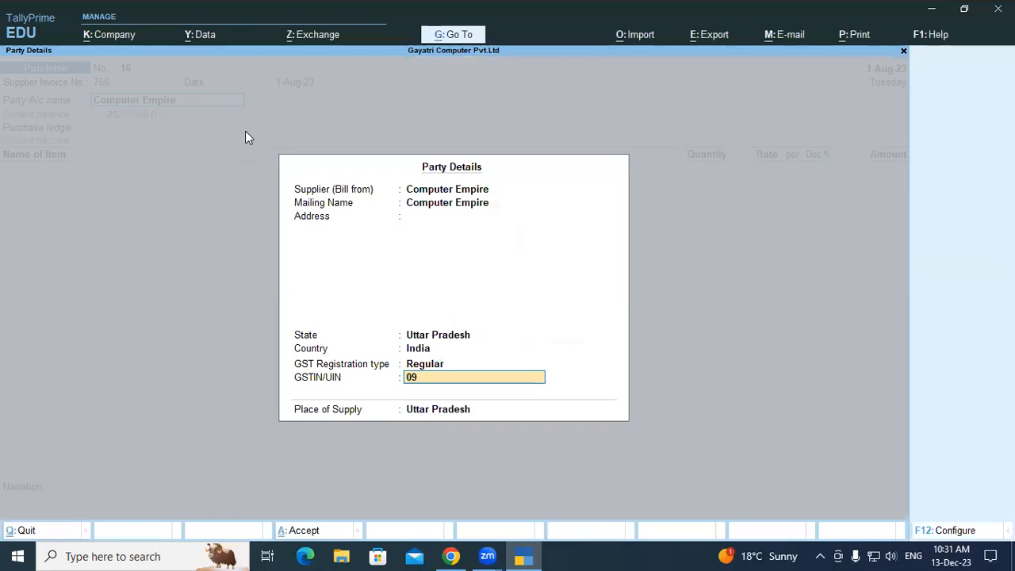
Enter the supplier's GSTIN/UIN and accept the party details with Uttar Pradesh as the place of supply.
key("Return")
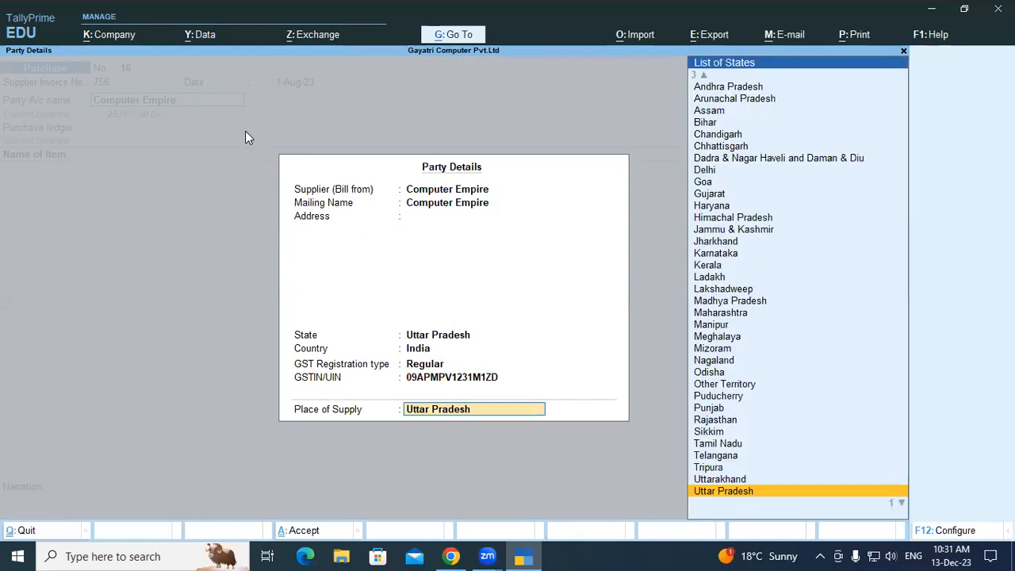
key("Return")
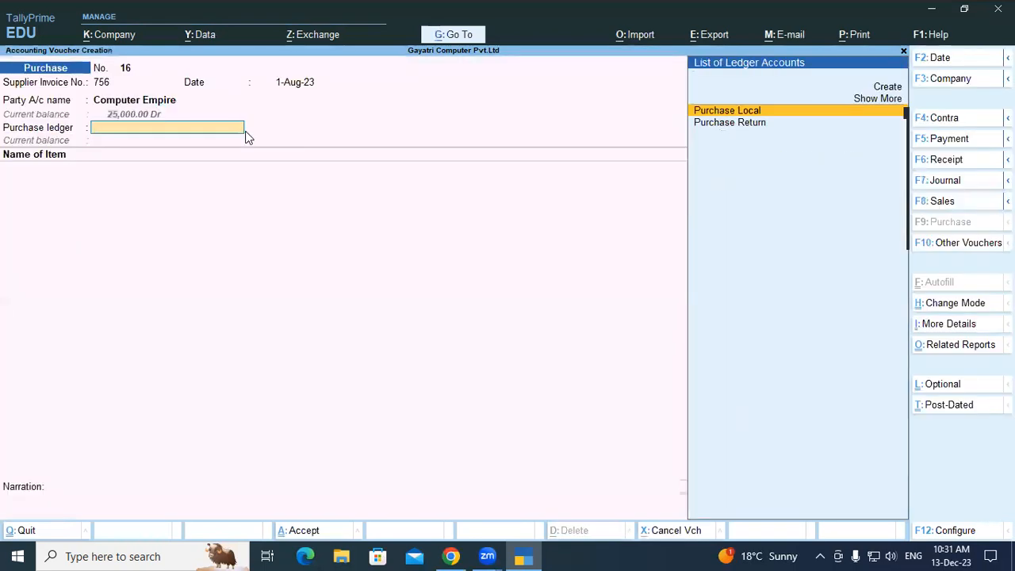
Choose Purchase Local as the purchase ledger and start a new stock item named Dell Wireless Combo KM 117.
key("Return")
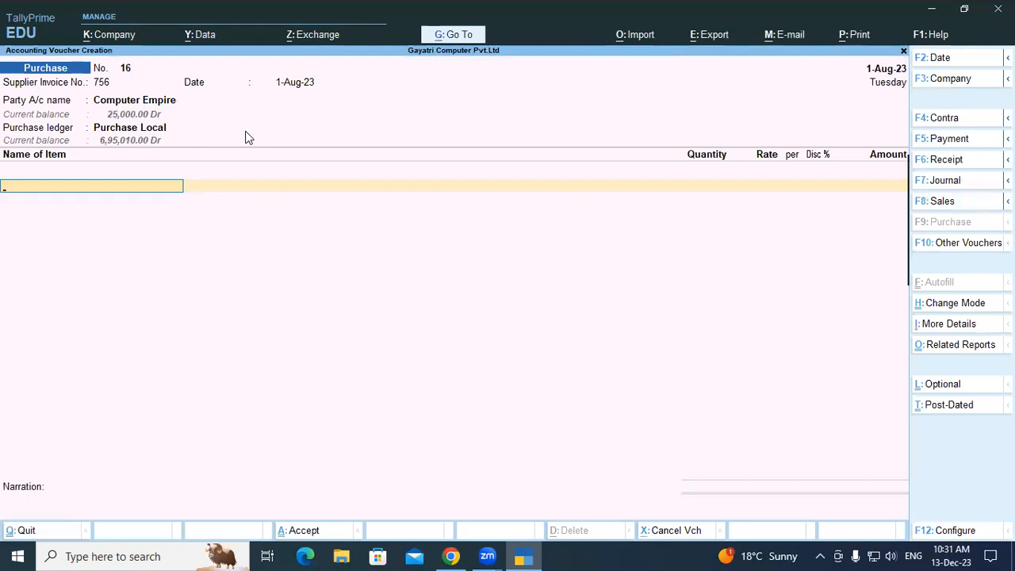
key("alt+c")
type("D")
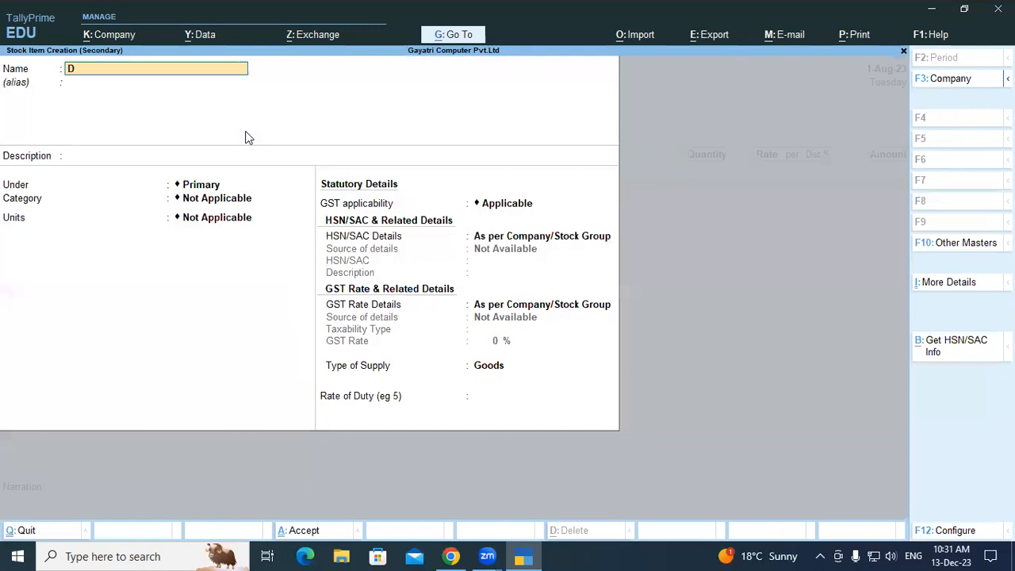
type("ell Wireless C")
type("ombo")
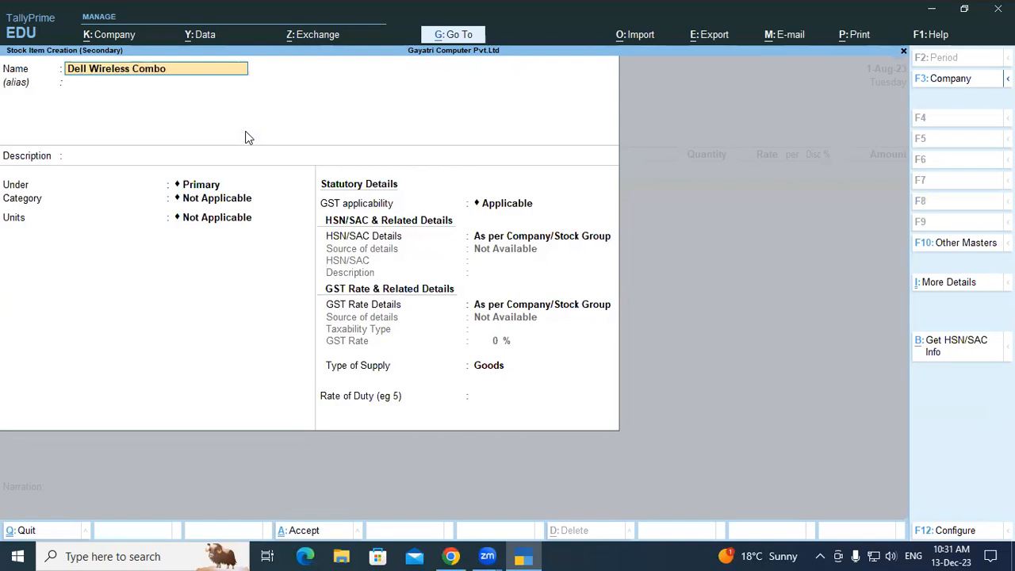
type(" KM 117")
key("Return")
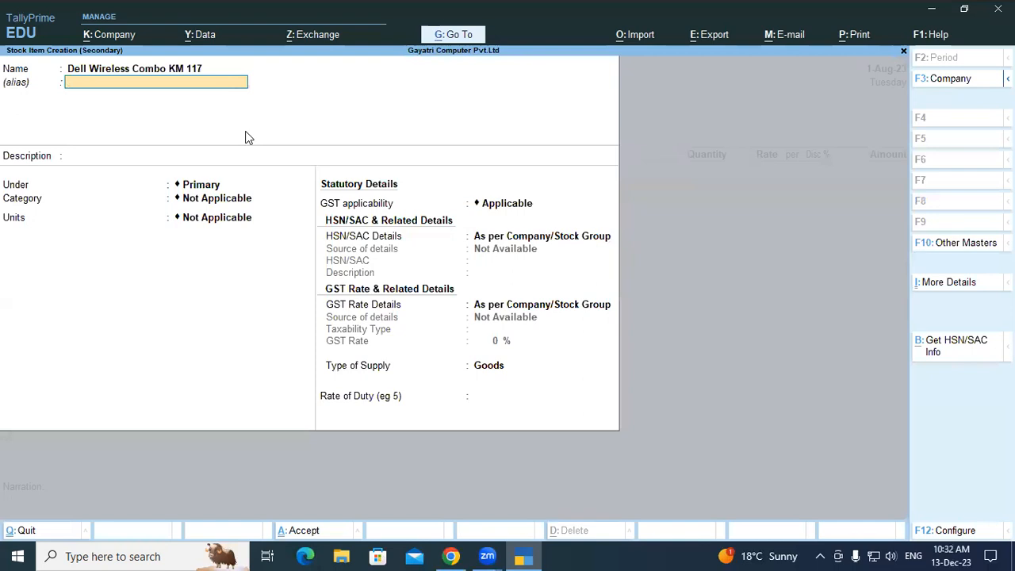
Put the stock item under Keyboard with category Dell and unit pcs, keep the default GST details, and save it.
key("Return")
key("Return")
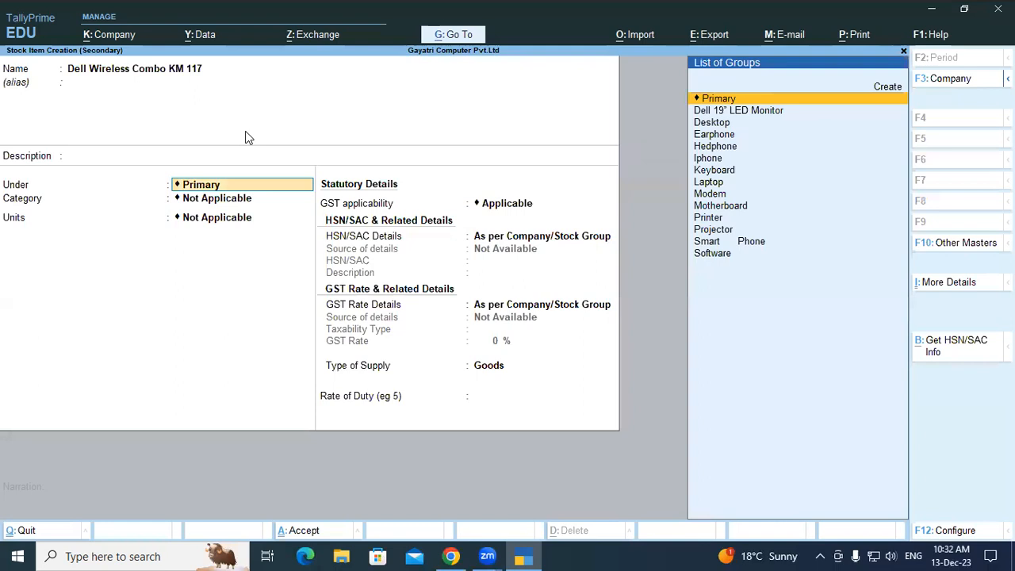
type("Ke")
key("Return")
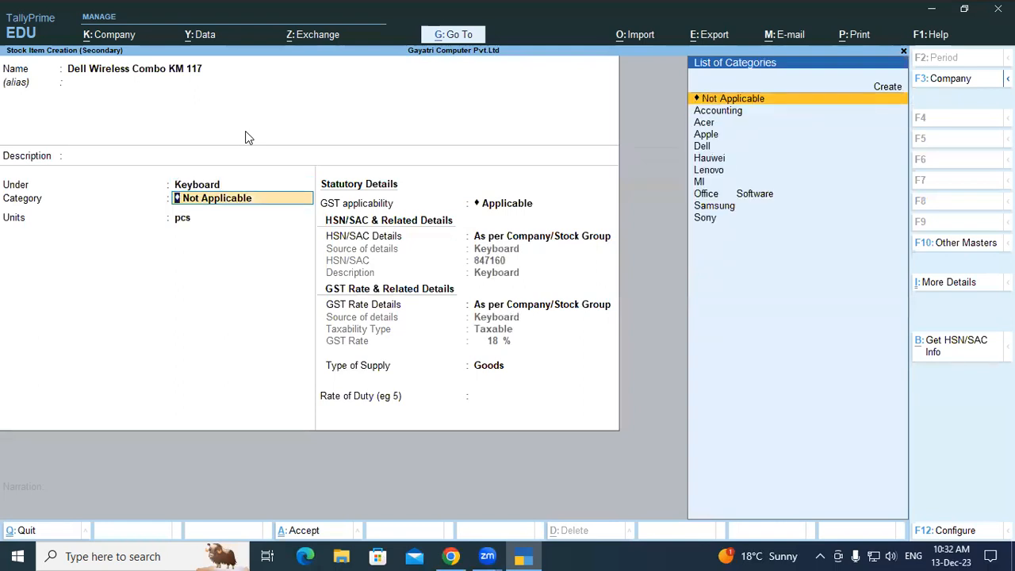
type("De")
key("Return")
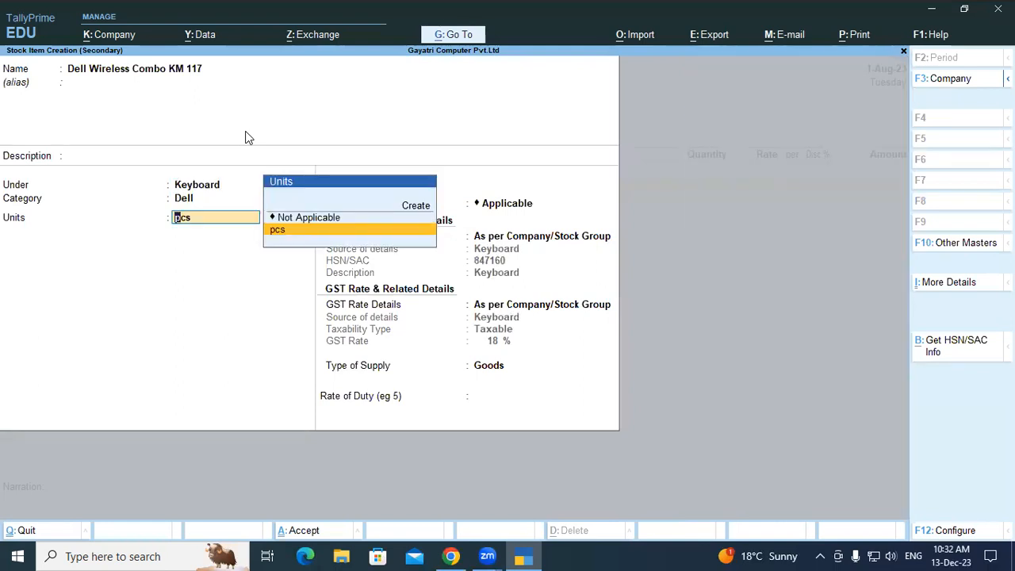
key("Return")
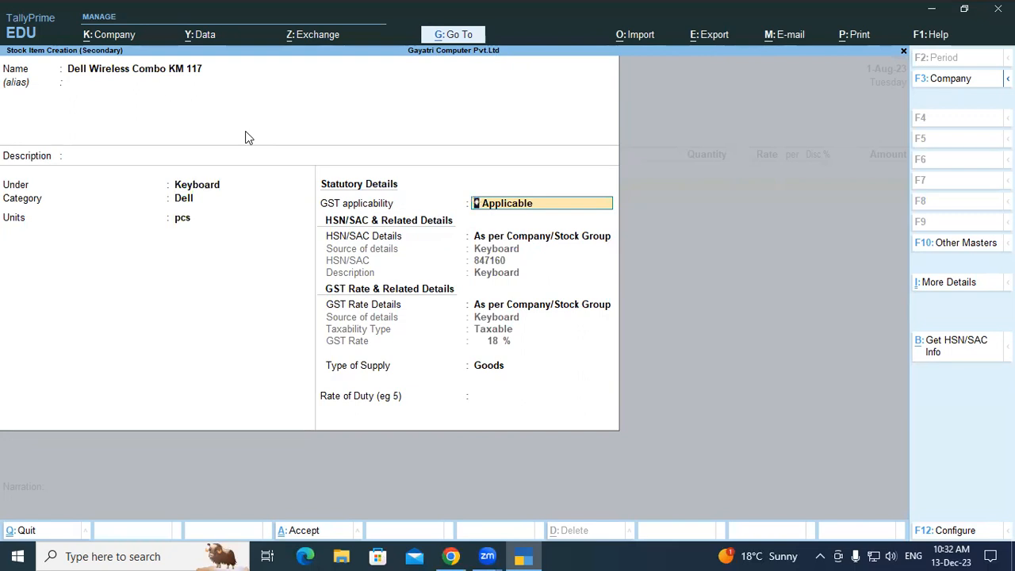
key("Return")
key("Return")
key("Return")
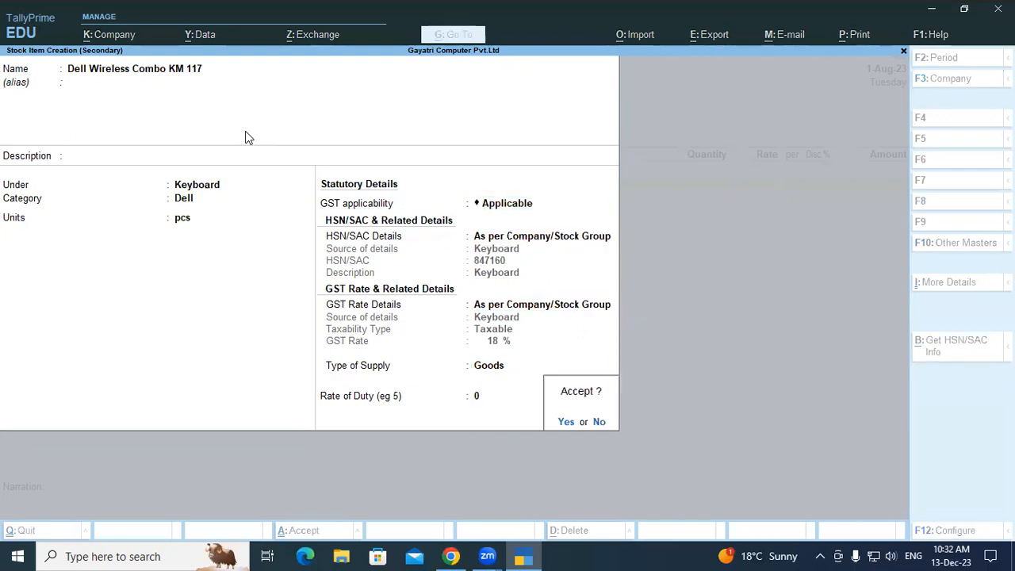
key("Return")
key("Return")
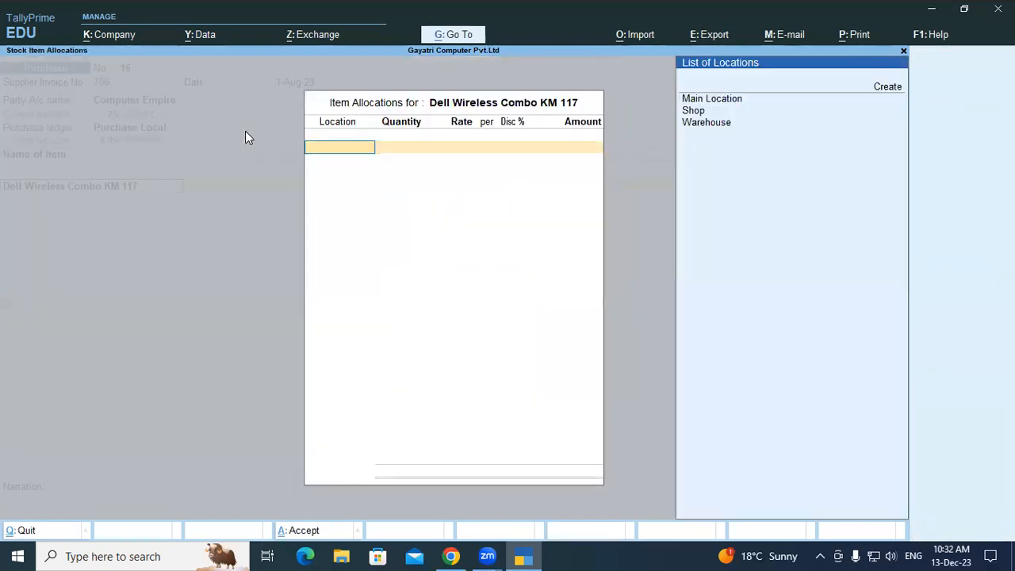
Allocate 1 pcs of the Dell Wireless Combo KM 117 to the Shop location.
key("Down")
key("Down")
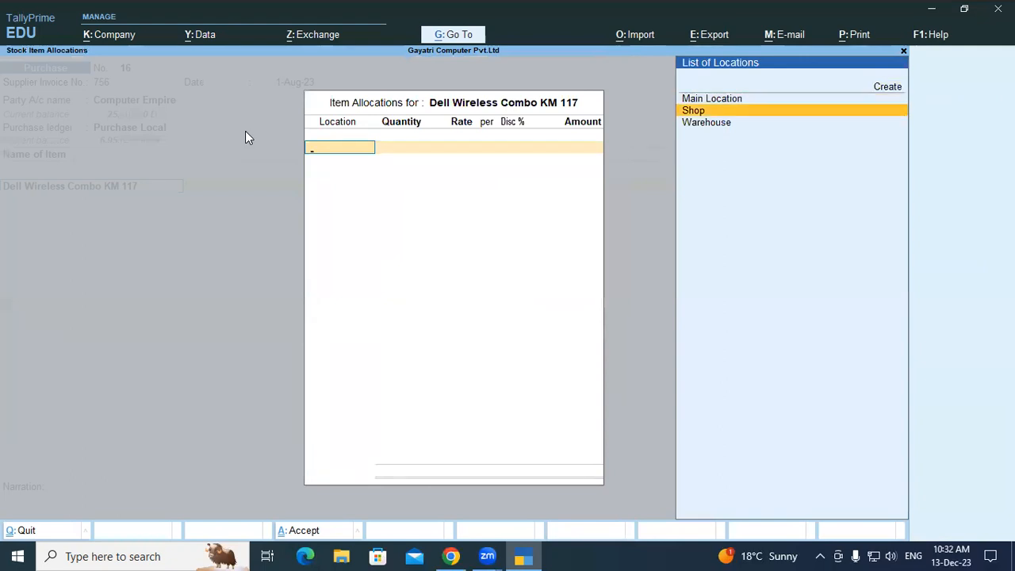
key("Return")
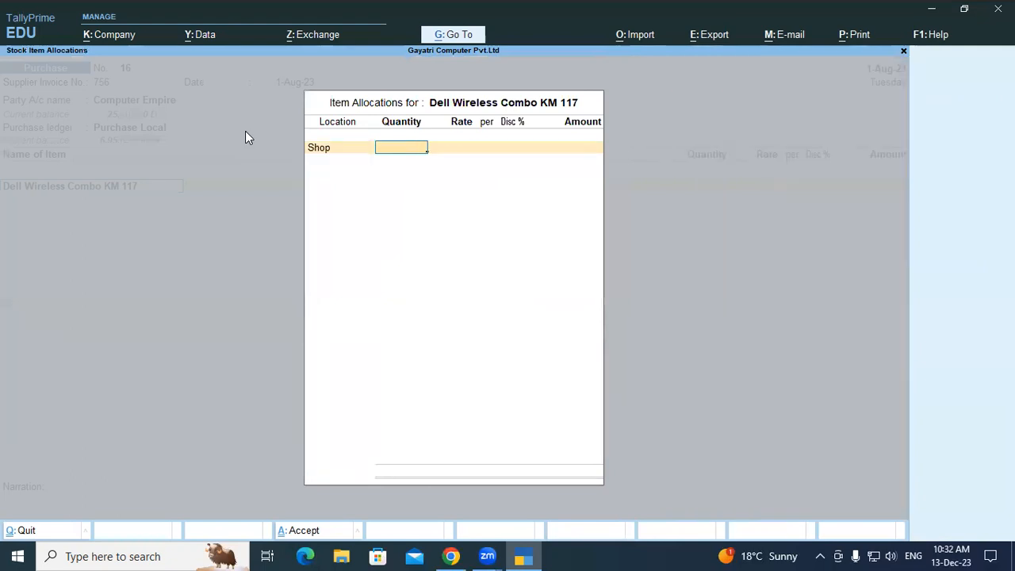
type("1")
key("Return")
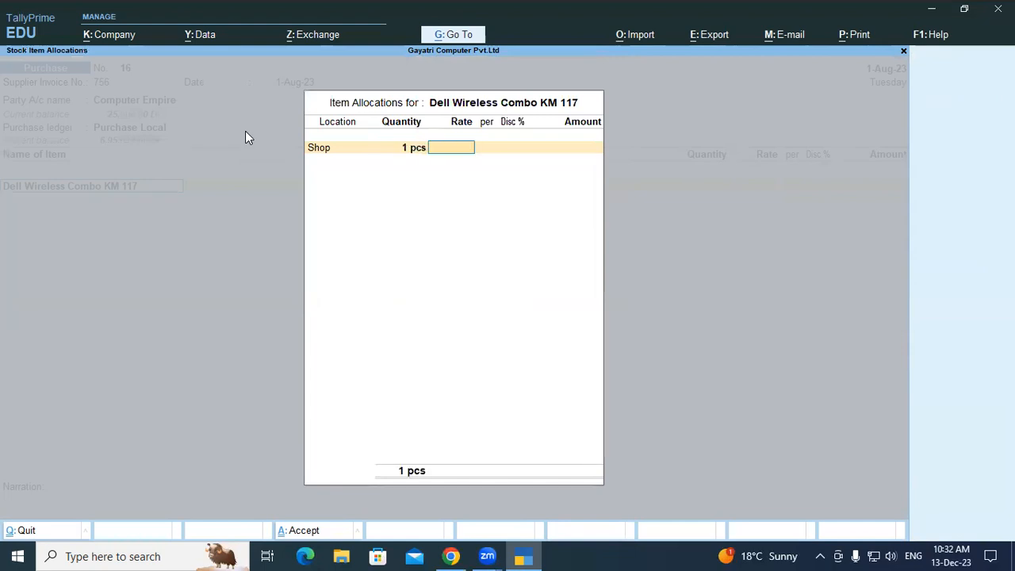
Set the item's rate to 1,059.32 per pcs and accept the item allocation.
type("1,0")
type("59.")
type("32")
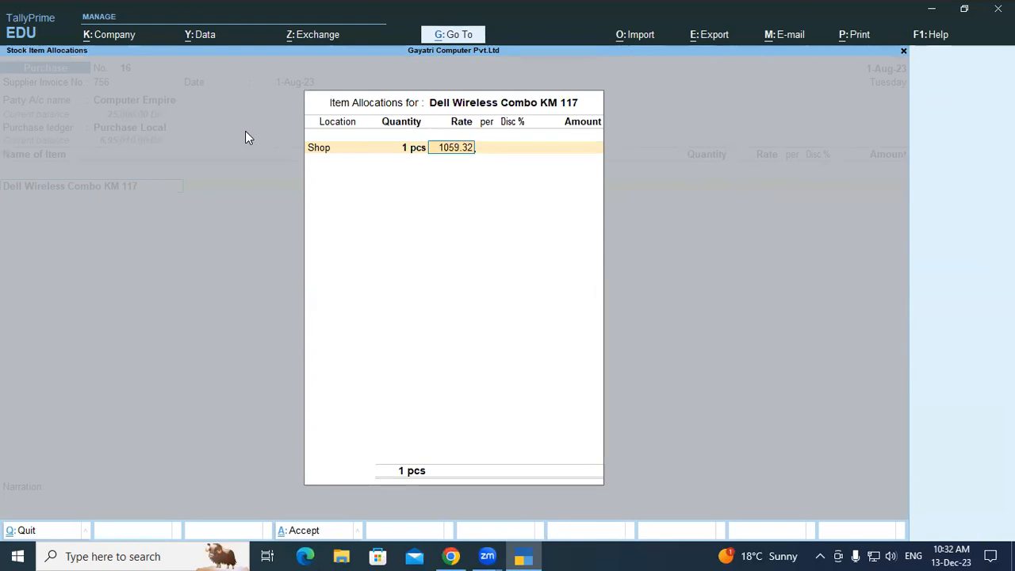
key("Return")
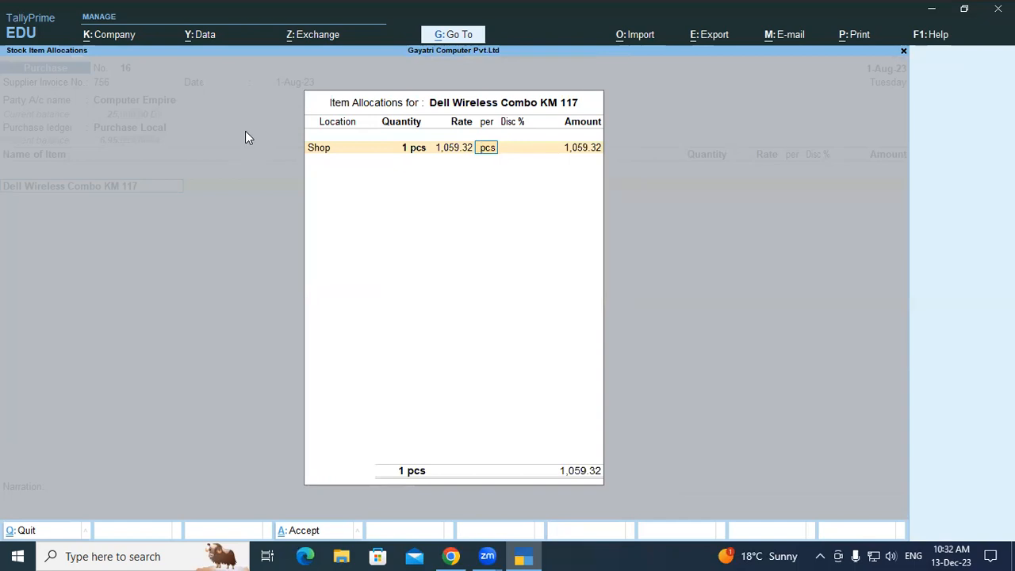
key("Return")
key("Return")
key("Return")
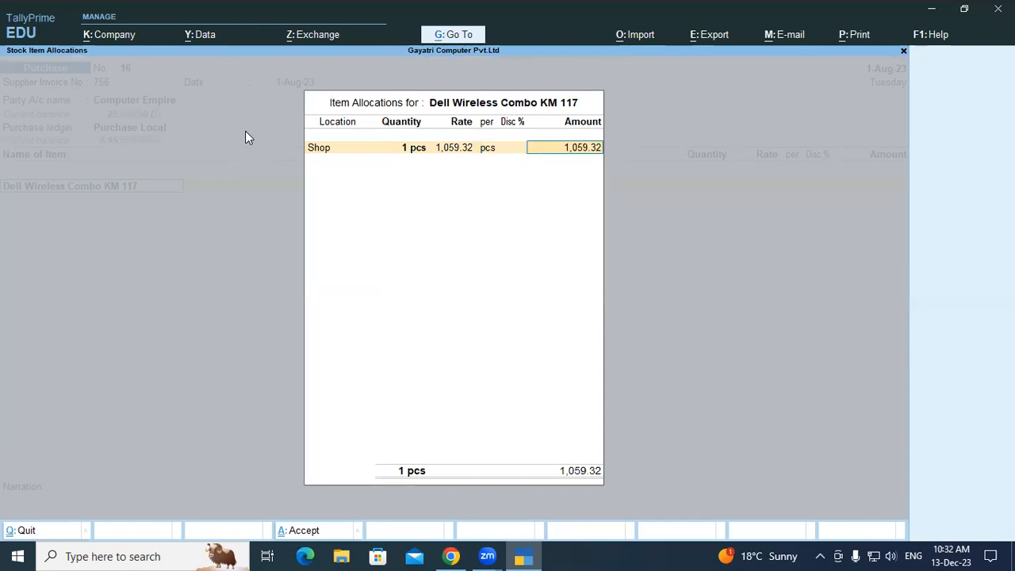
key("Return")
key("Return")
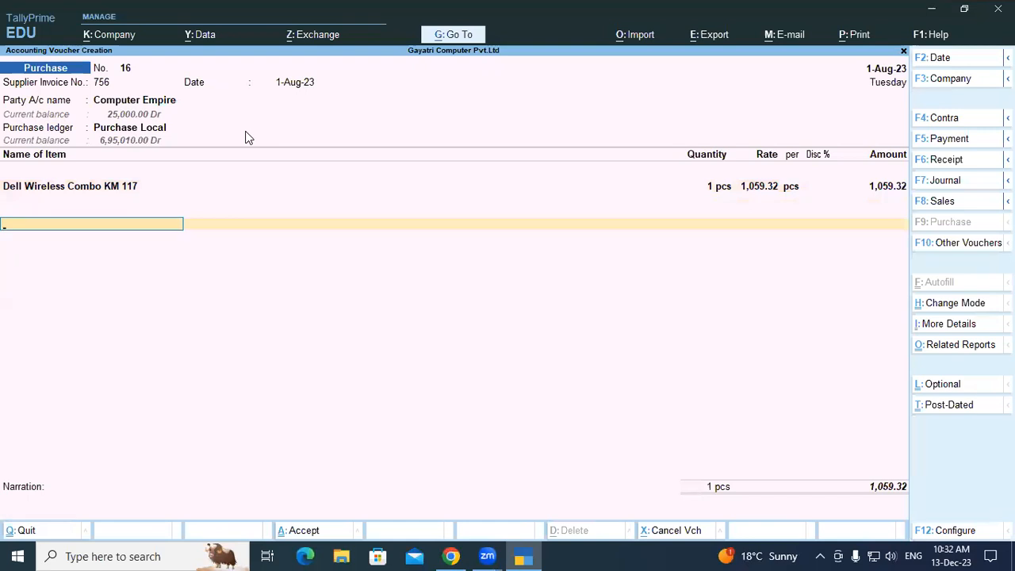
Add the Central Tax and State Tax ledgers below the item with their calculated amounts.
type("Cen")
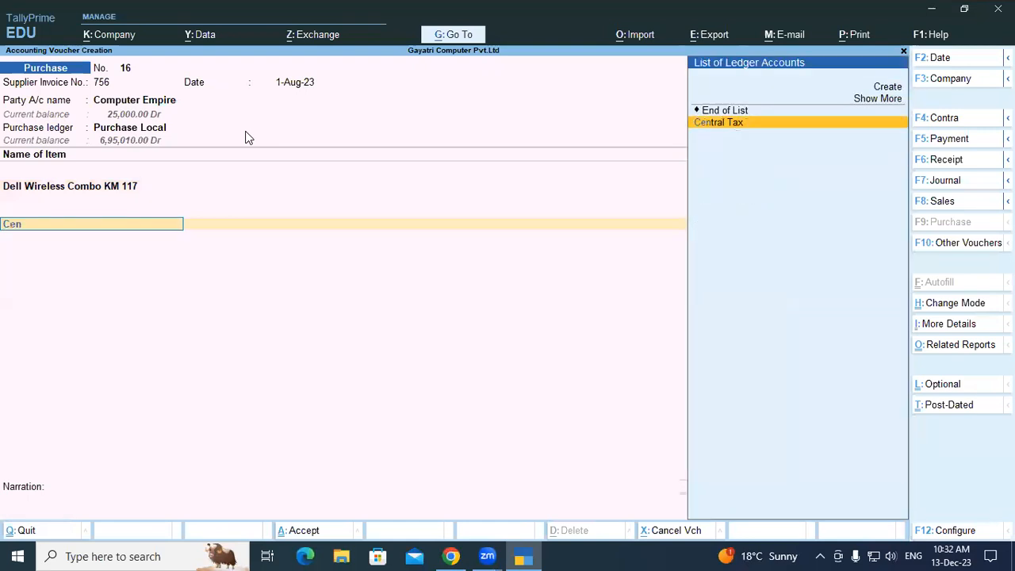
key("Return")
key("Return")
type("Sta")
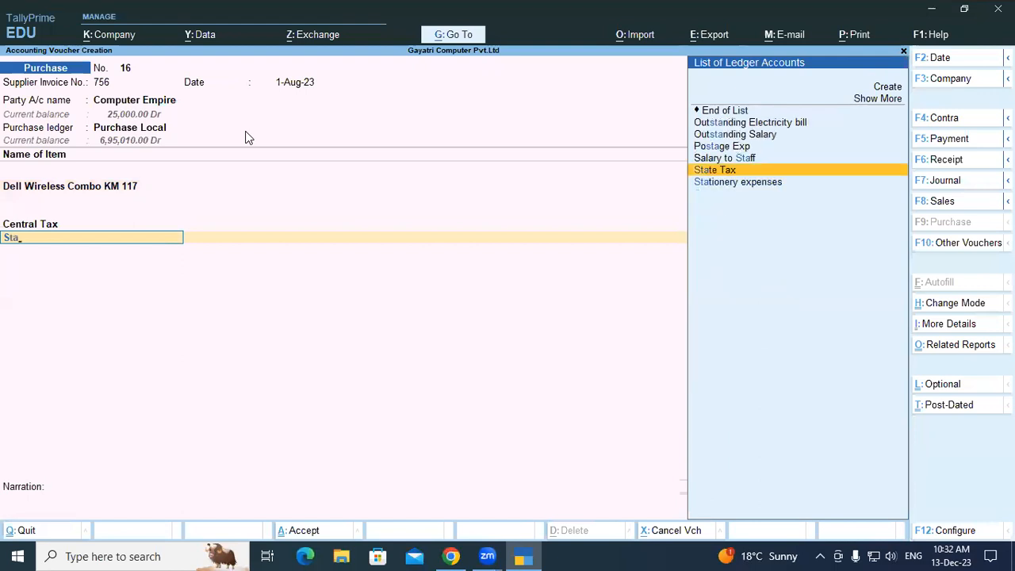
key("Return")
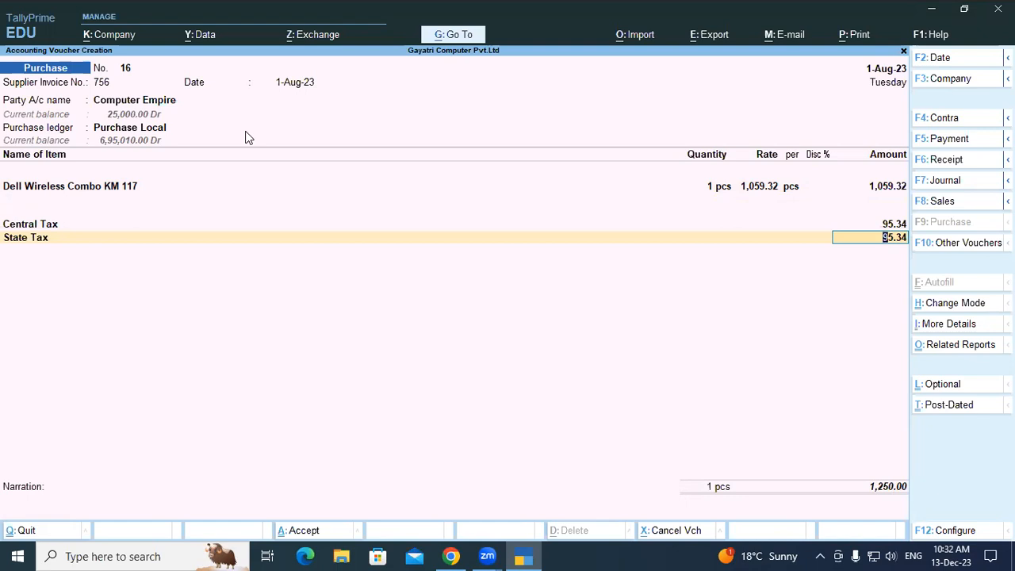
key("Return")
key("Return")
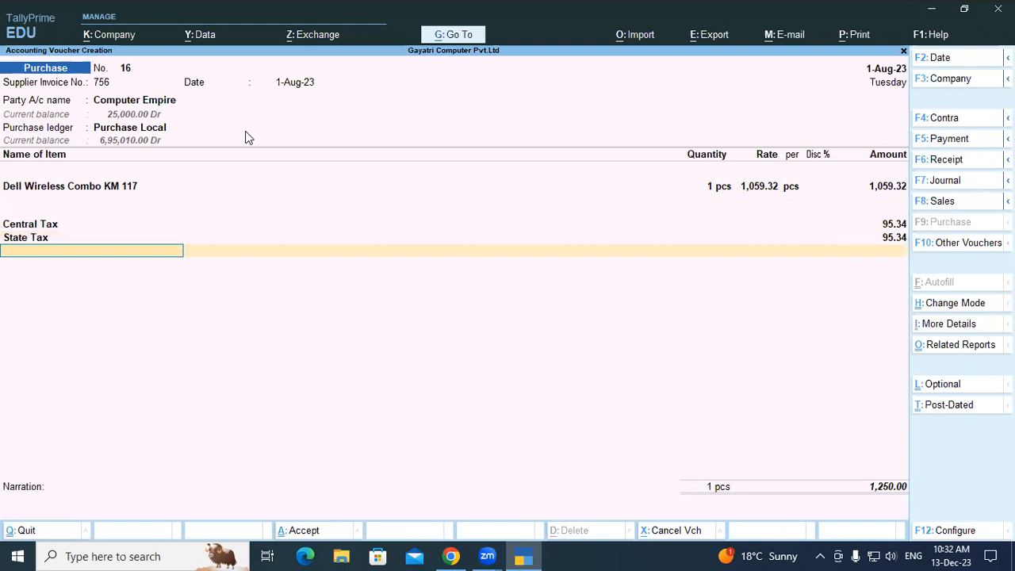
Accept the bill-wise details as New Ref 756 without credit days and save the purchase voucher without a narration.
key("Return")
key("Return")
key("Return")
key("Return")
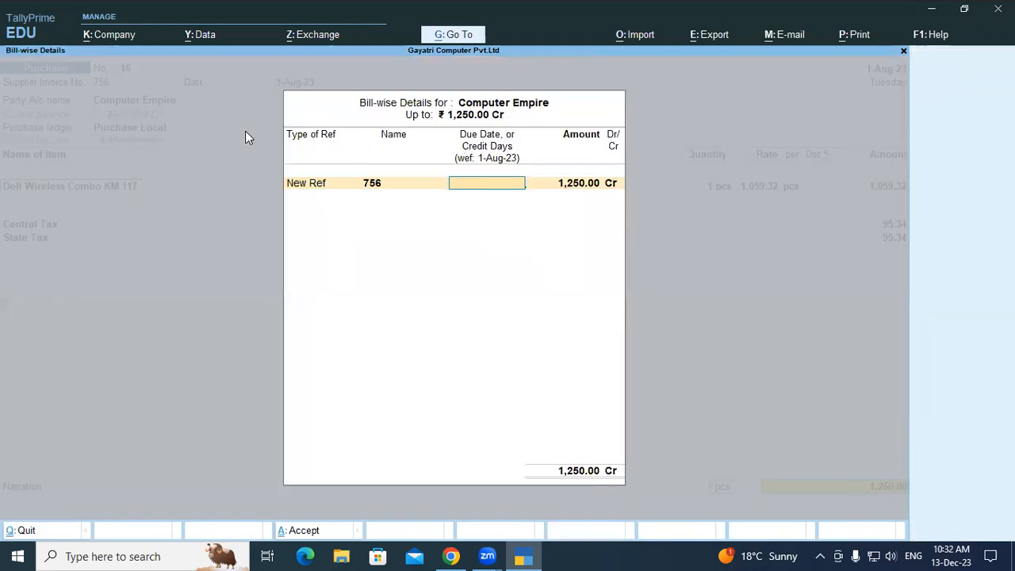
key("Return")
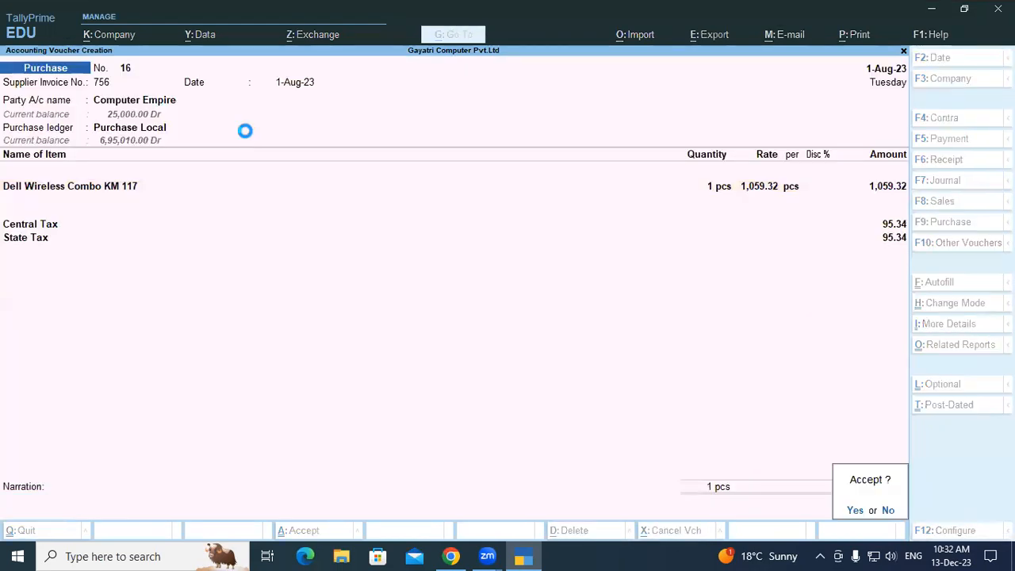
key("Return")
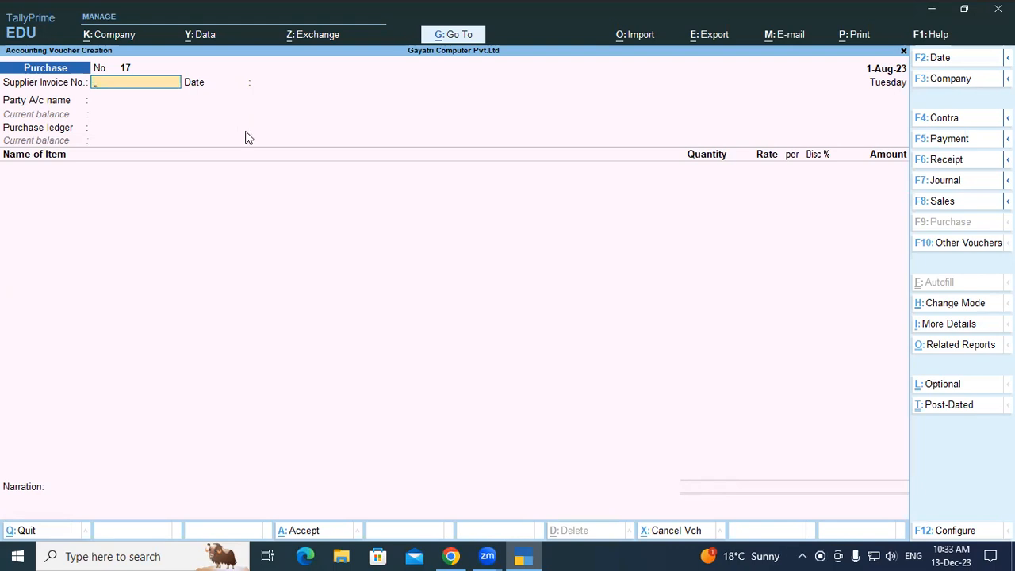
Reopen the saved purchase voucher and view its invoice in a zoomed print preview.
key("Page_Up")
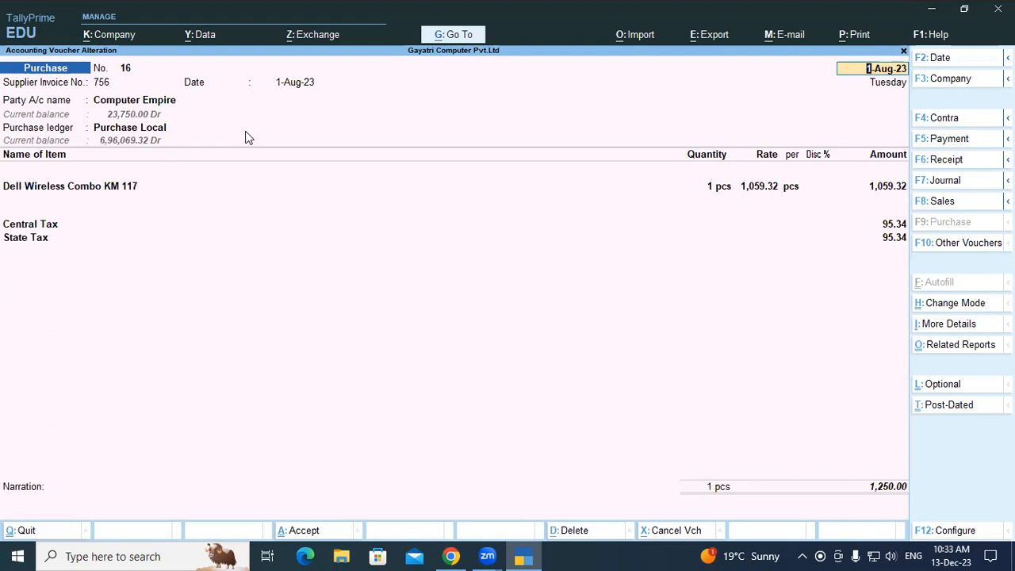
key("alt+p")
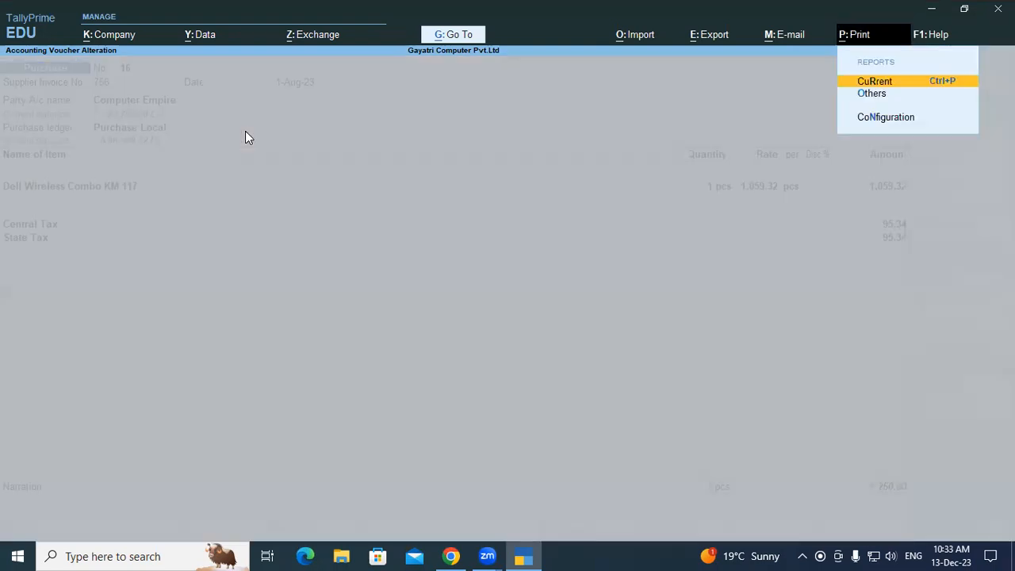
key("Return")
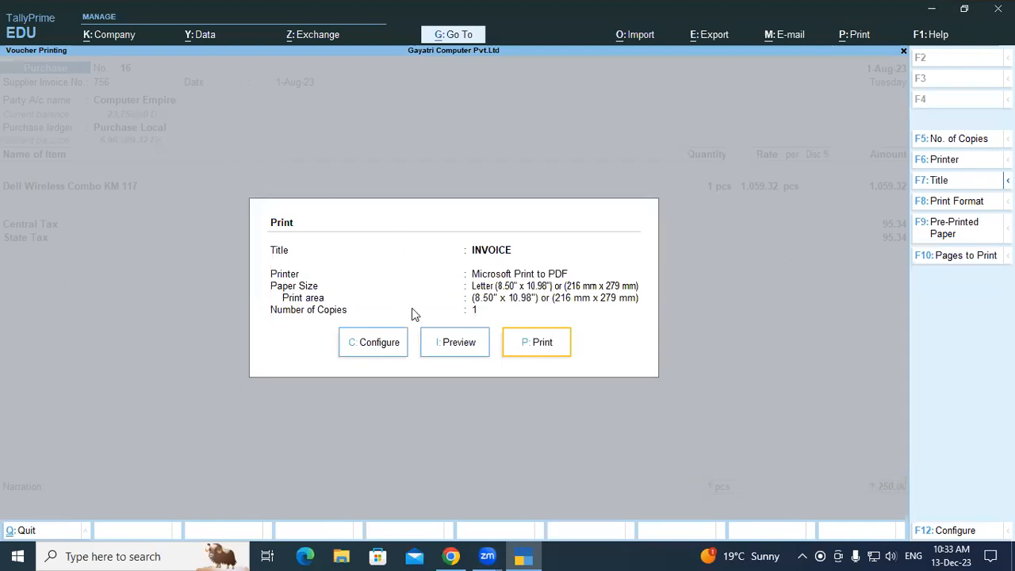
left_click(450, 346)
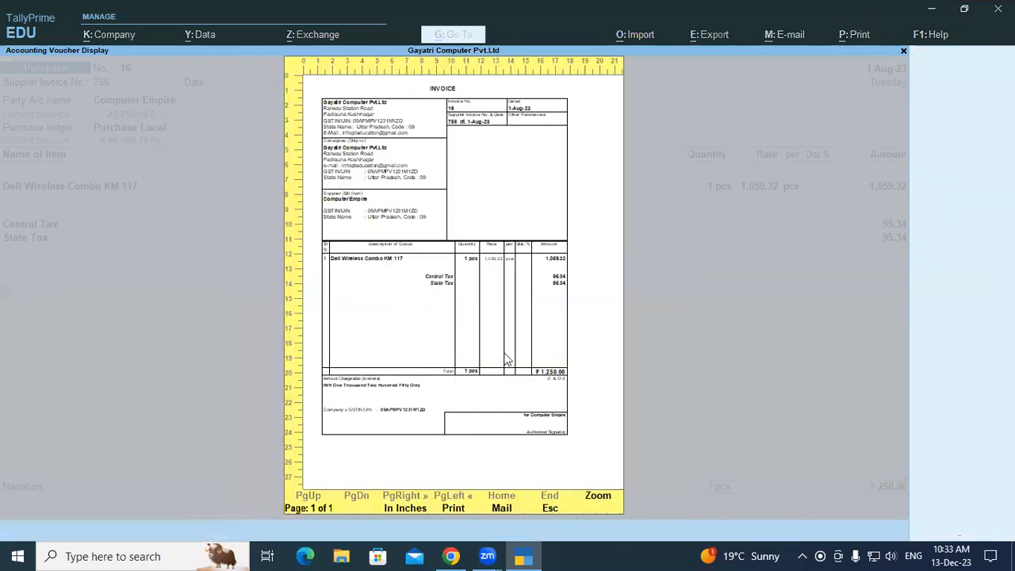
left_click(598, 502)
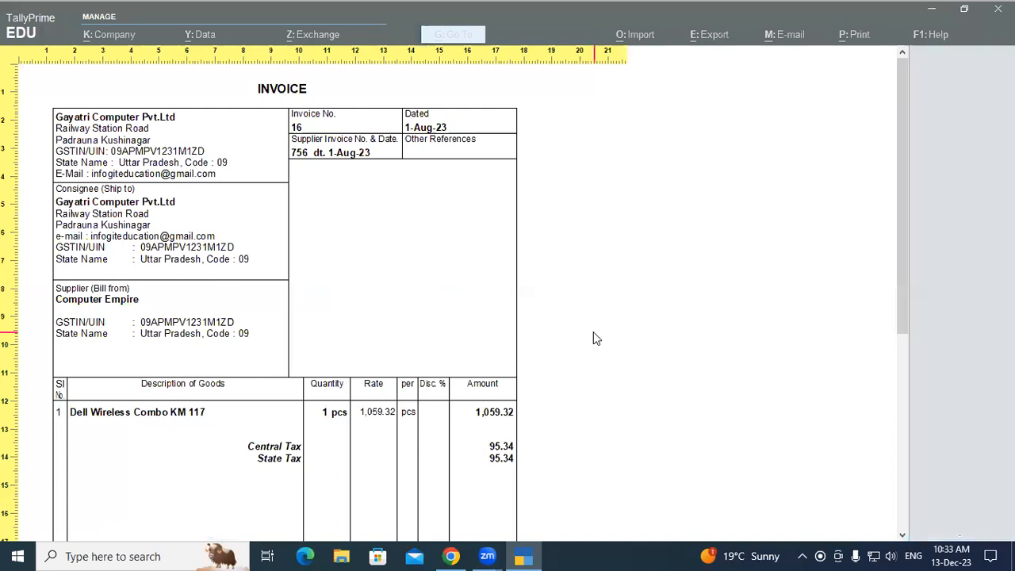